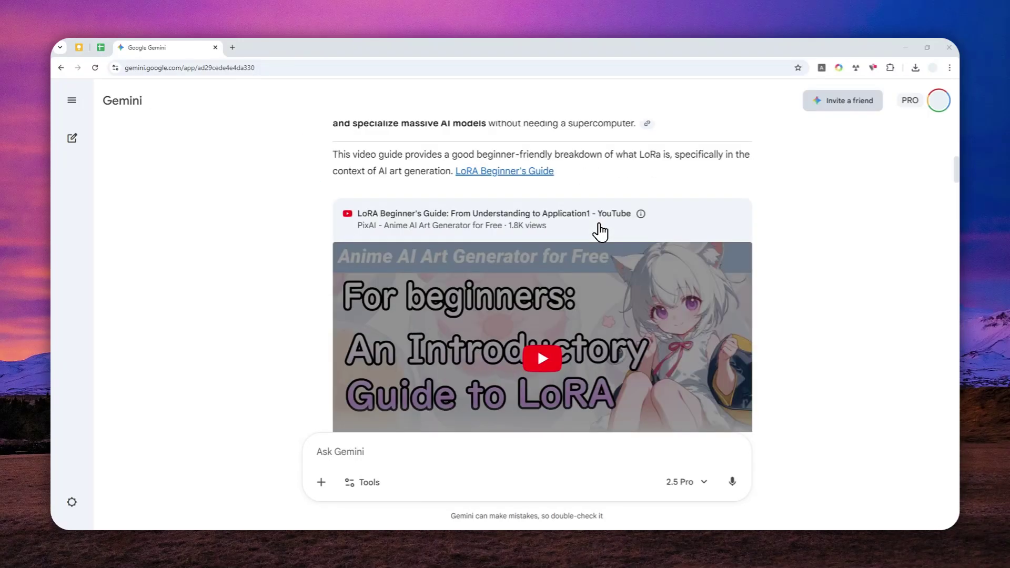
Step: Export the Gemini answer about creating a LoRa to a new Google Docs document
scroll(599, 234, down, 15)
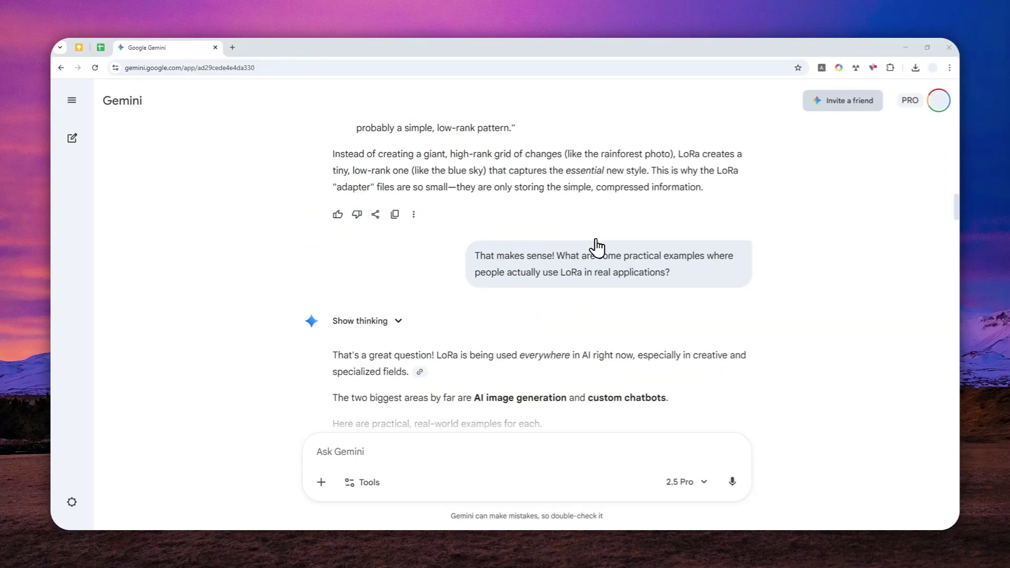
scroll(597, 247, down, 6)
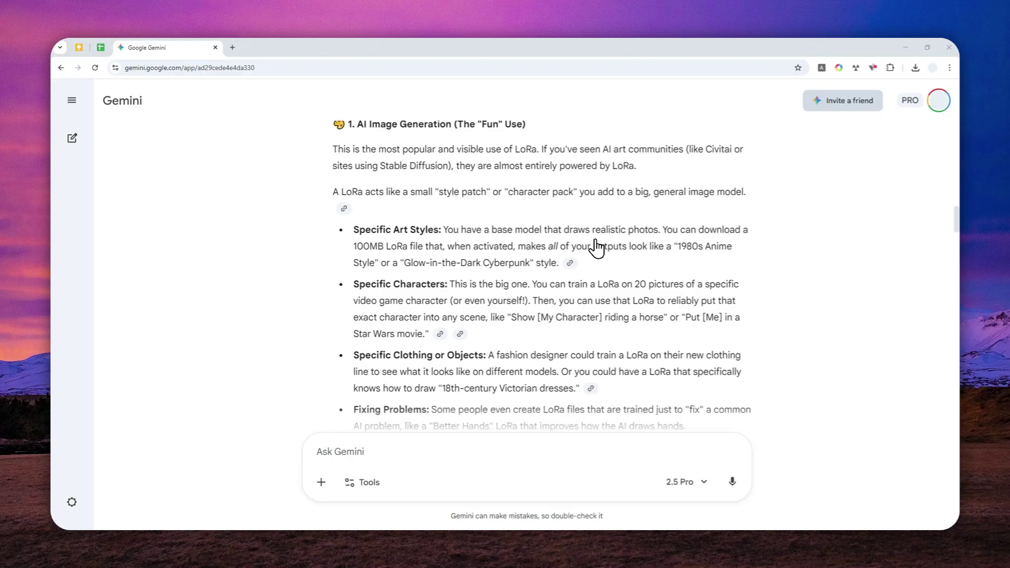
scroll(595, 251, down, 10)
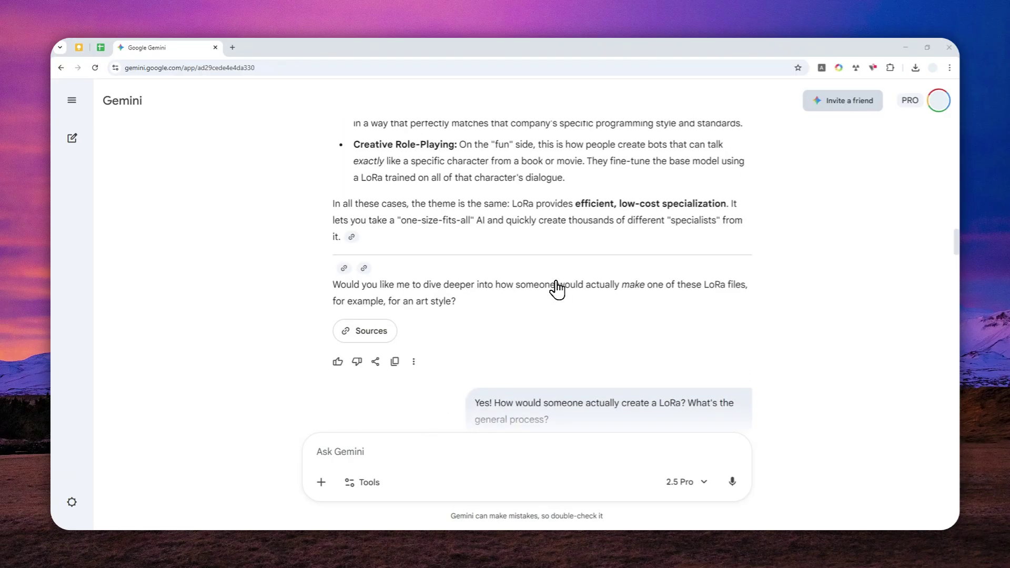
scroll(557, 288, down, 5)
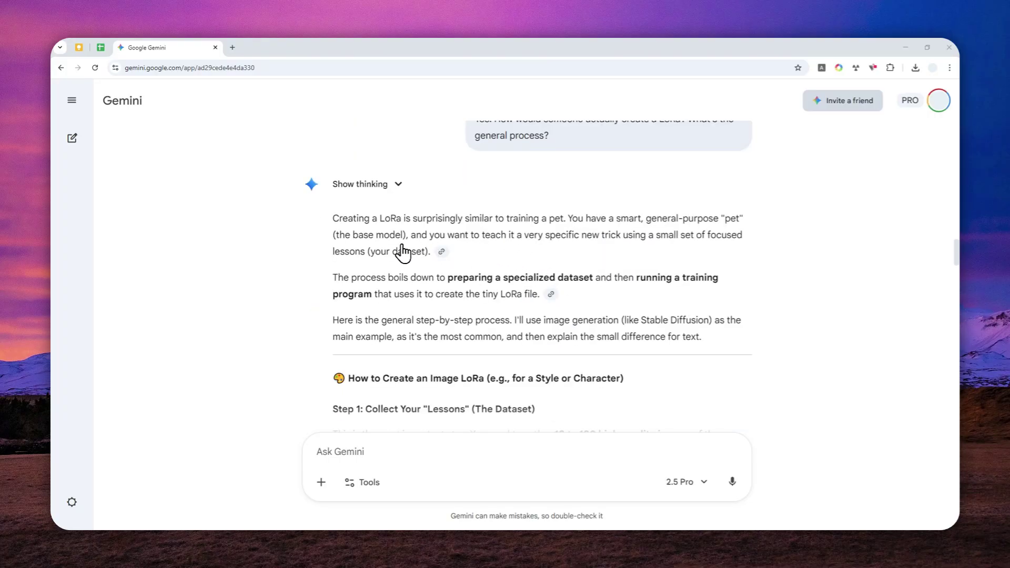
scroll(393, 253, down, 10)
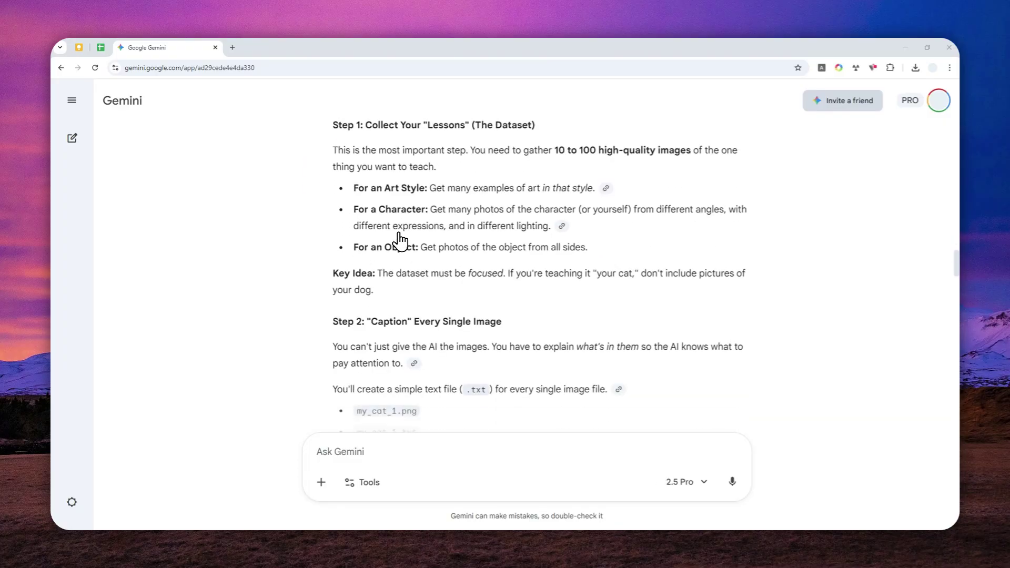
scroll(396, 246, down, 15)
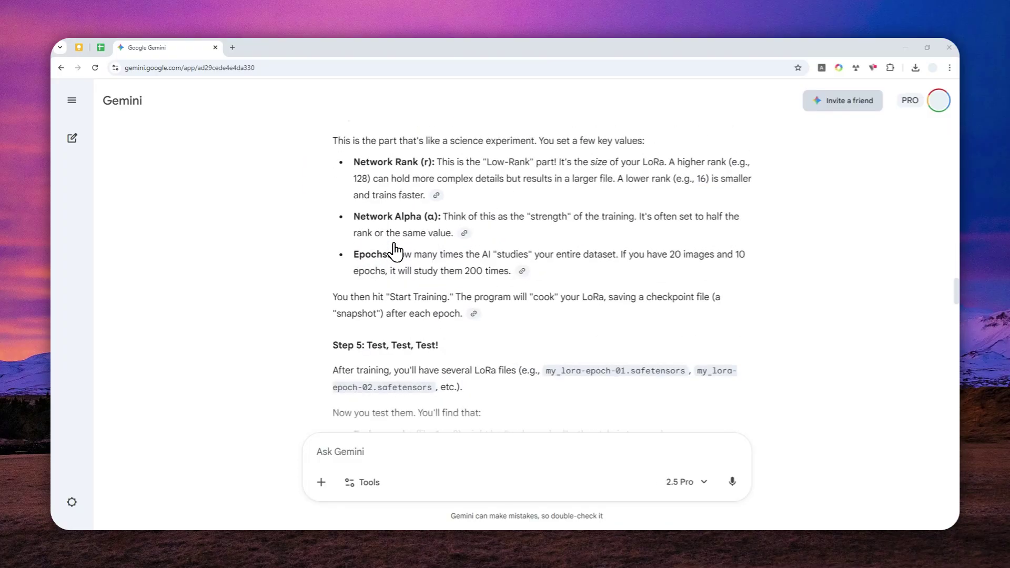
scroll(399, 254, down, 15)
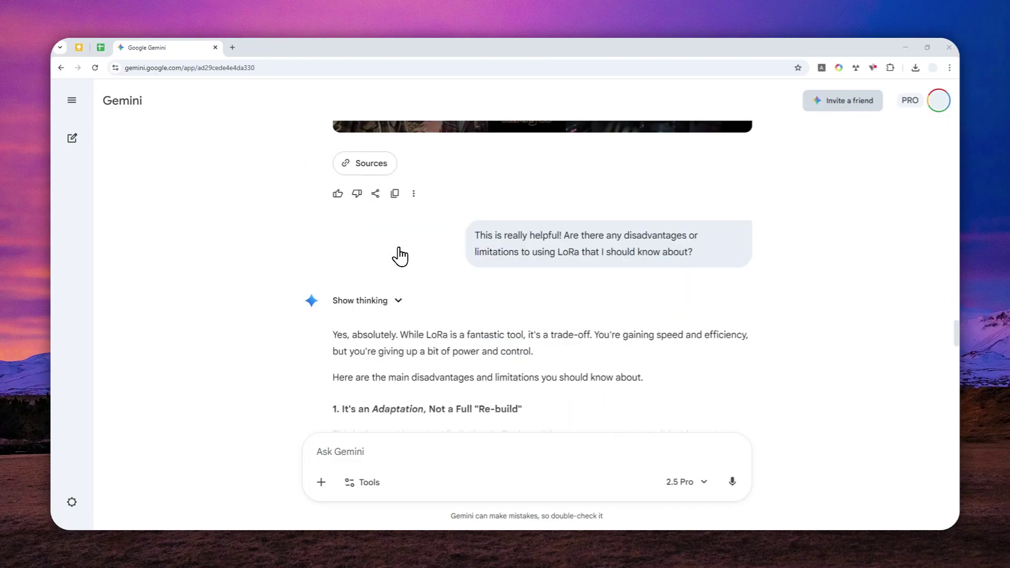
scroll(394, 226, up, 2)
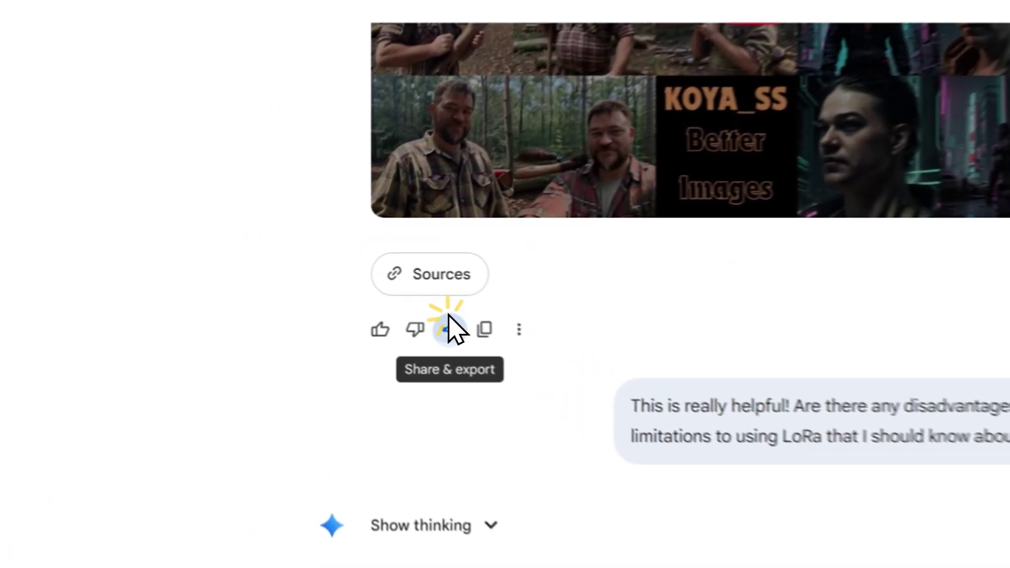
click(375, 287)
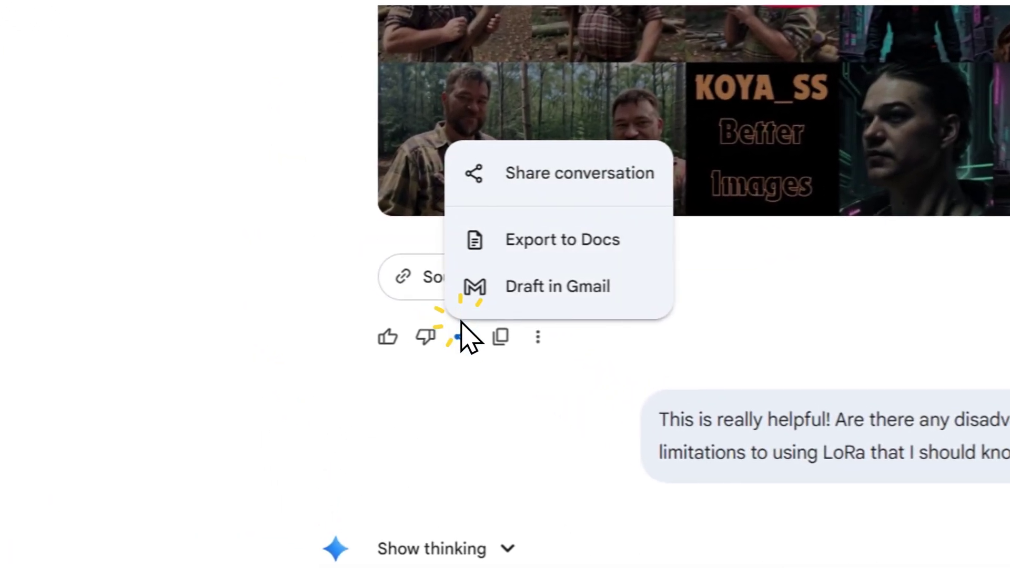
click(546, 242)
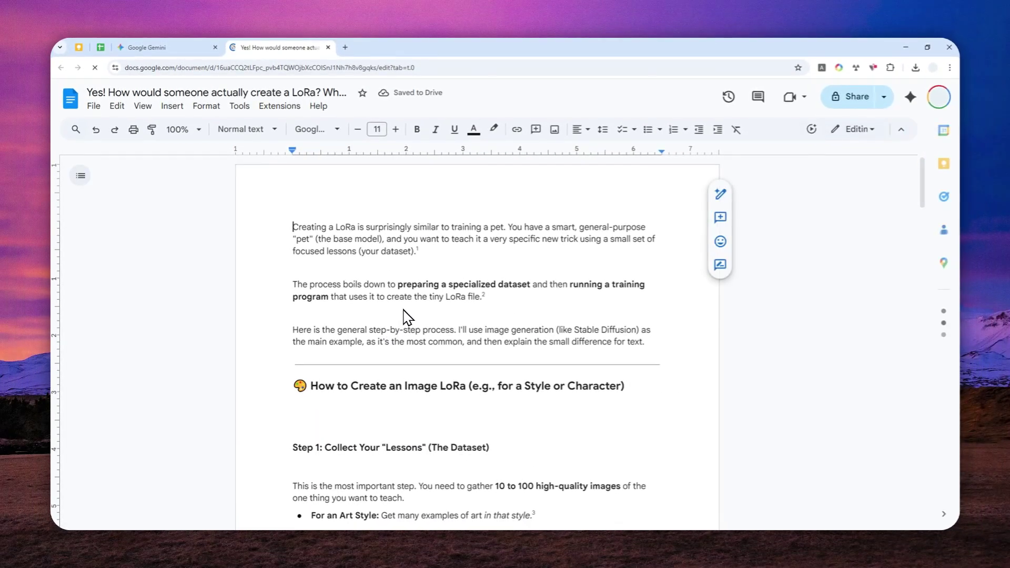
click(94, 105)
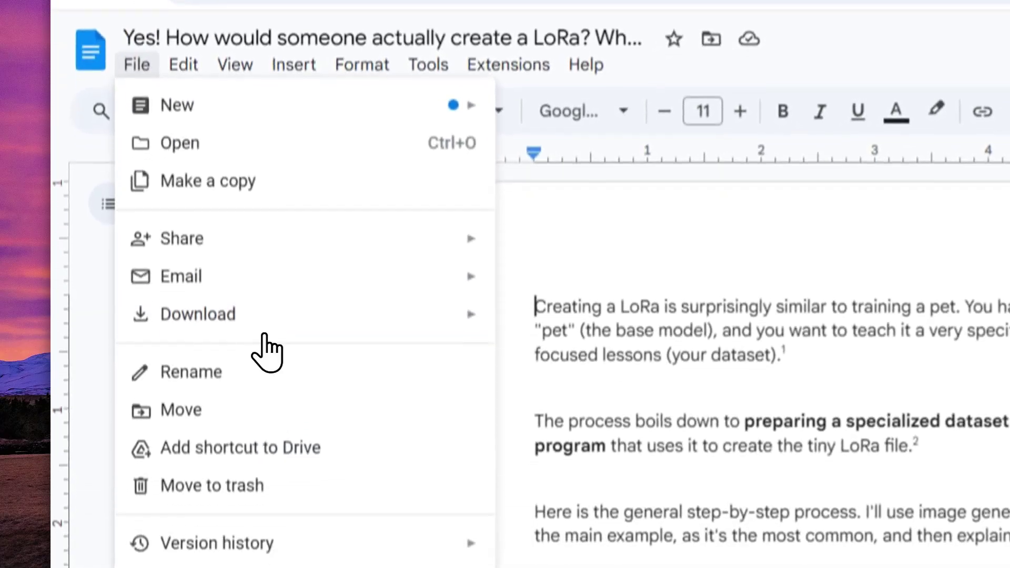
mouse_move(270, 340)
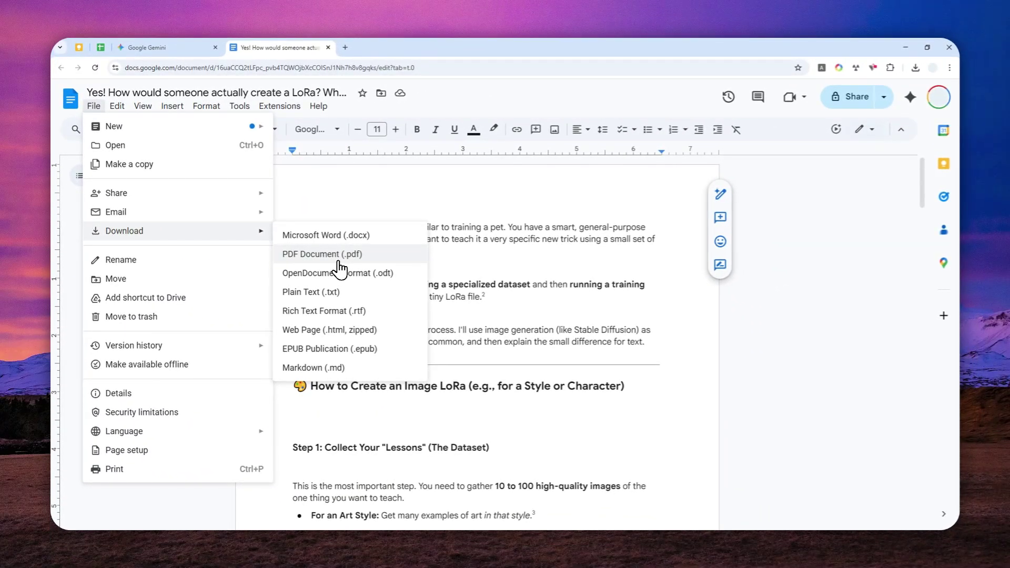
click(93, 106)
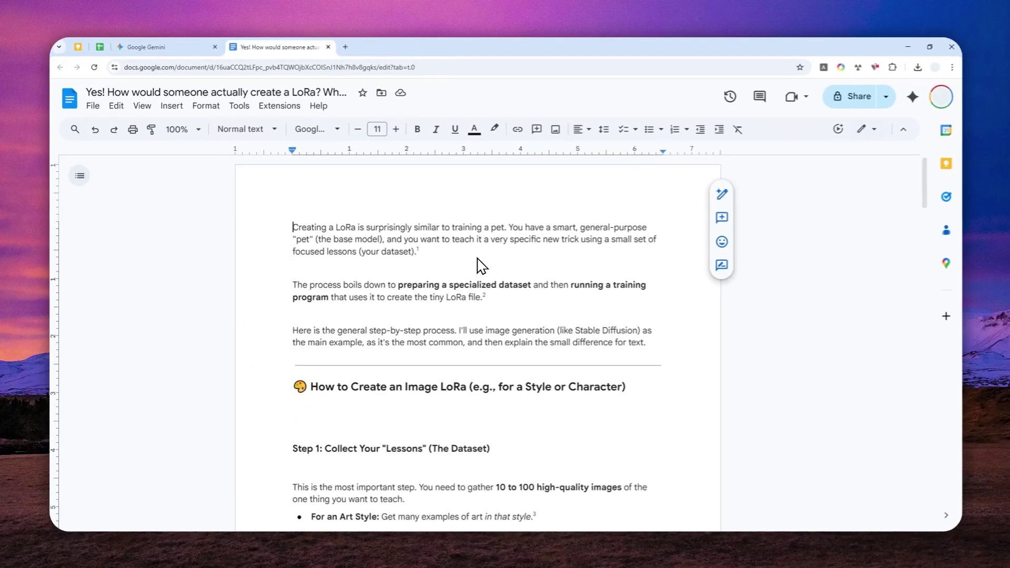
scroll(482, 266, down, 15)
scroll(482, 265, down, 6)
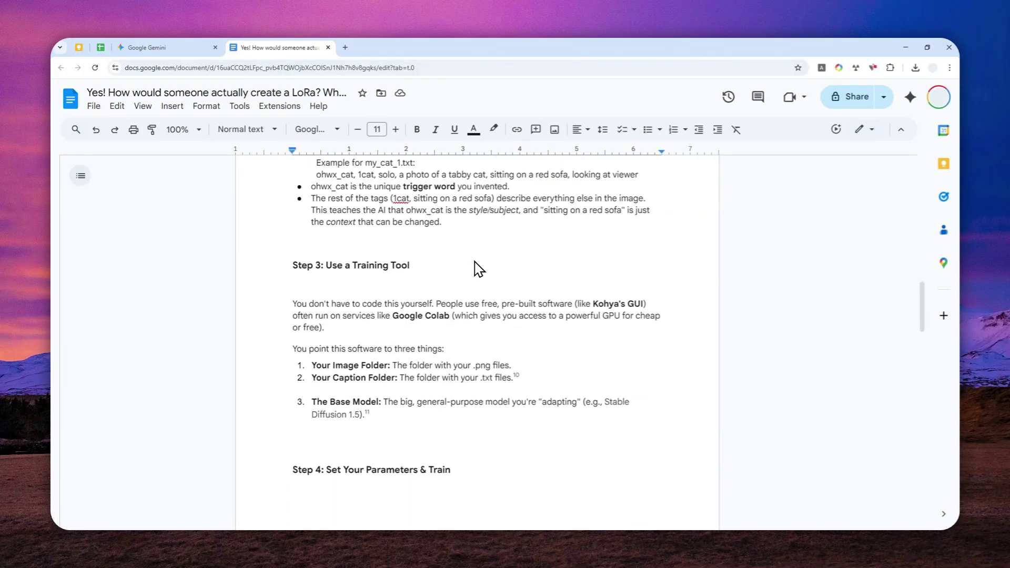
scroll(479, 269, down, 15)
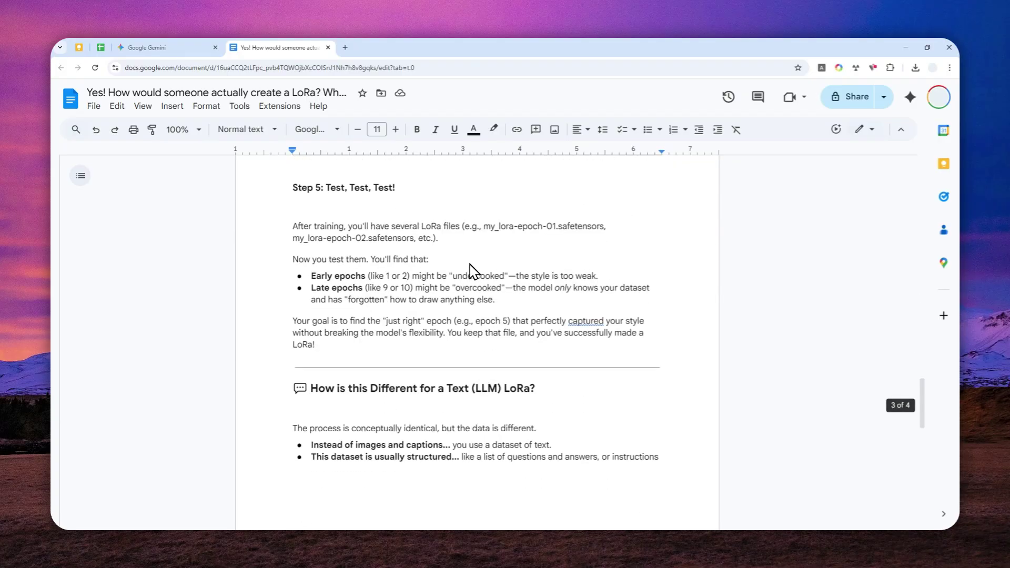
scroll(418, 270, down, 6)
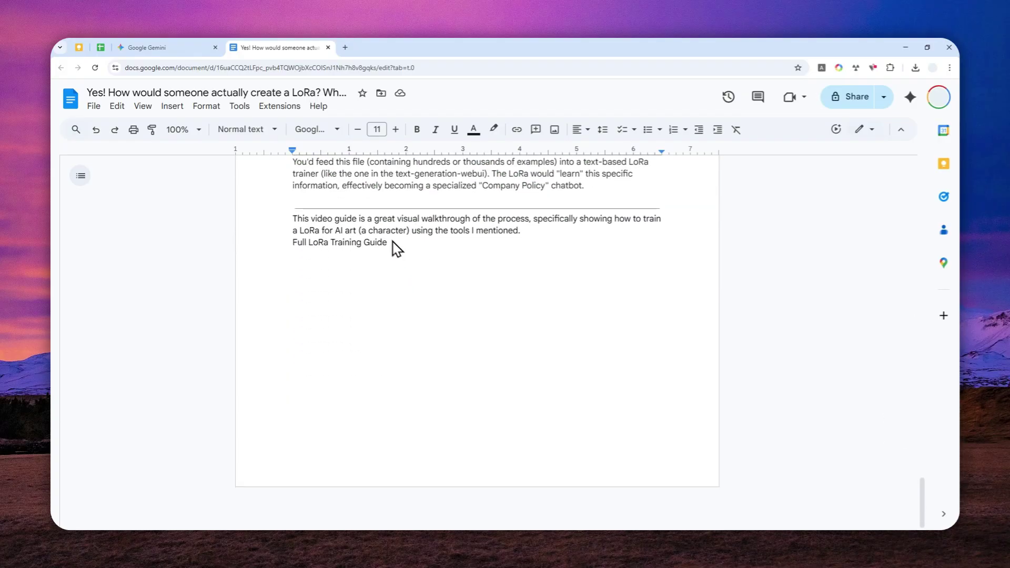
Step: Compare the Gemini chat with the Docs export, then scroll to the LoRa limitations answer
click(192, 50)
scroll(452, 272, up, 10)
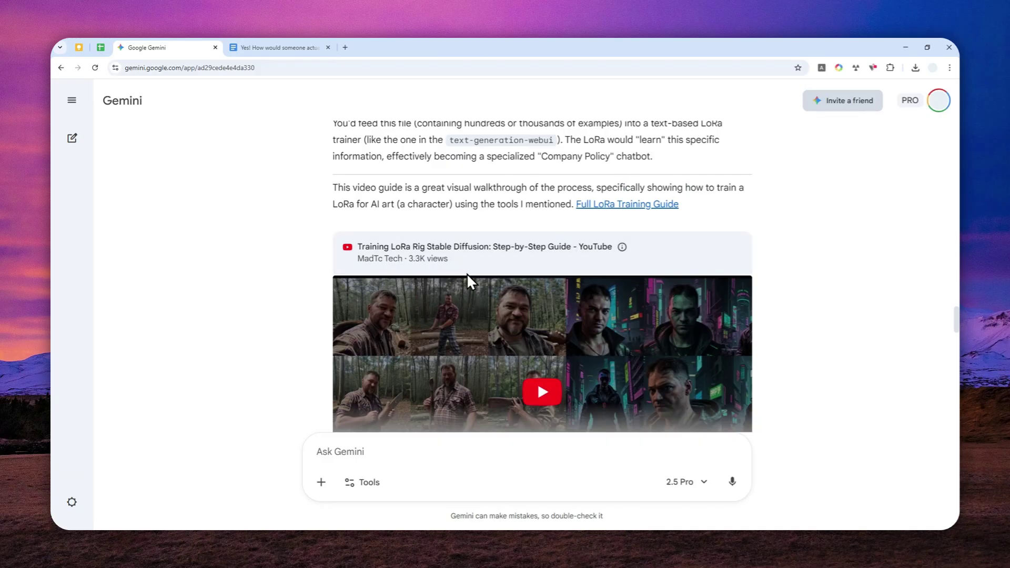
click(298, 47)
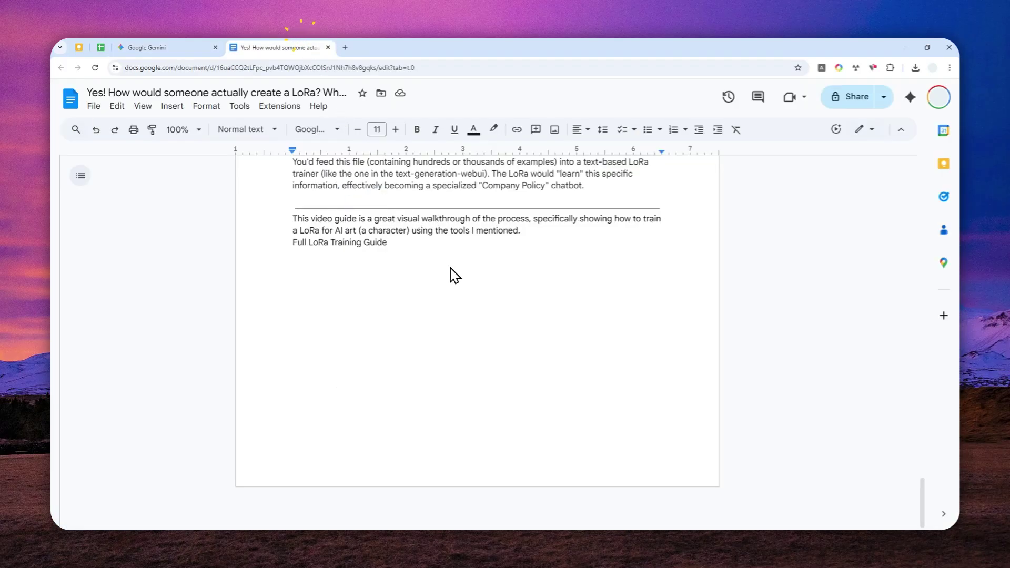
click(189, 47)
scroll(605, 313, up, 4)
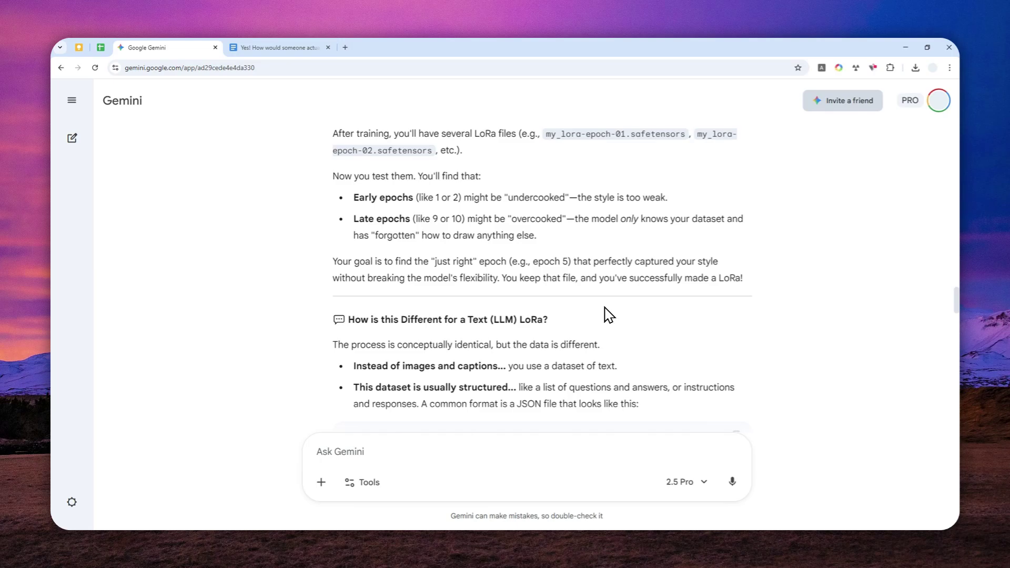
scroll(604, 309, up, 1)
scroll(602, 311, down, 10)
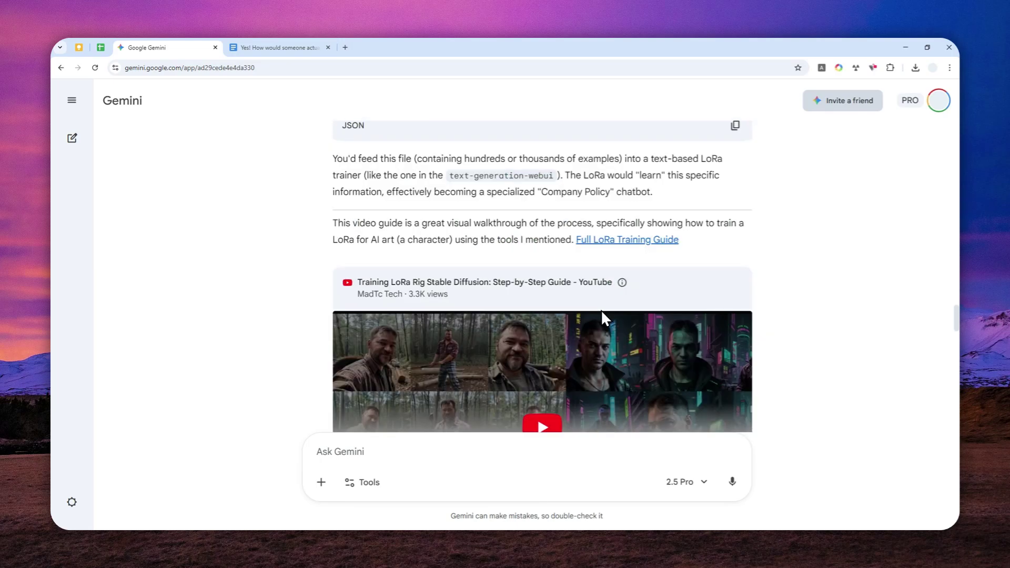
scroll(601, 310, down, 5)
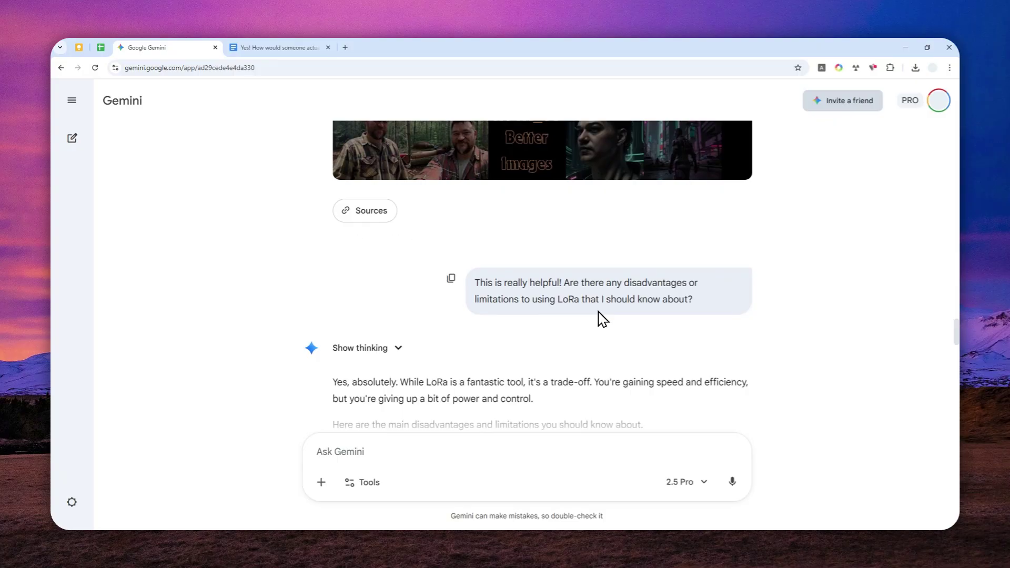
scroll(498, 305, down, 5)
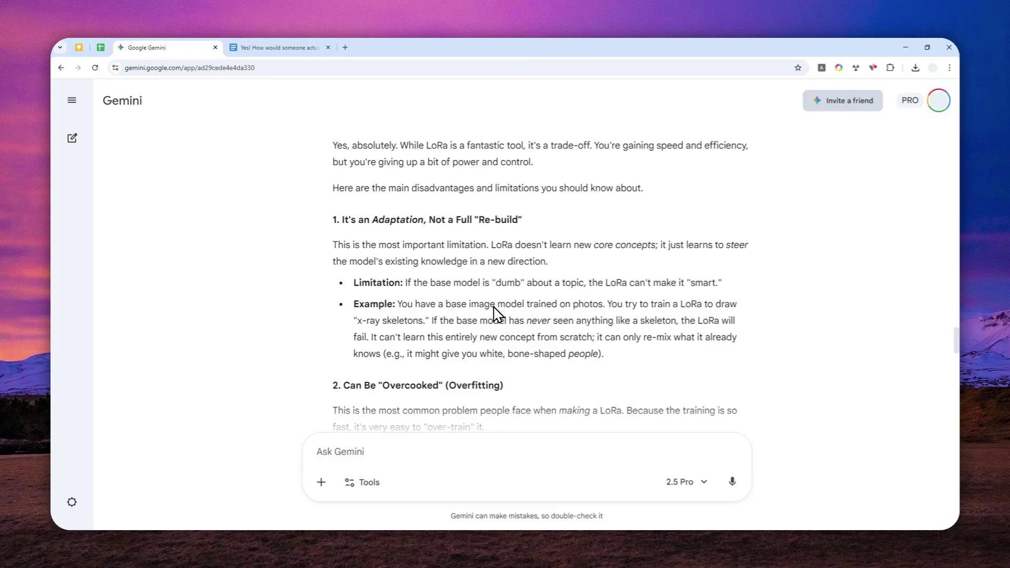
Step: Create and copy a public share link for the LoRa chat, then load it in a new tab
click(72, 100)
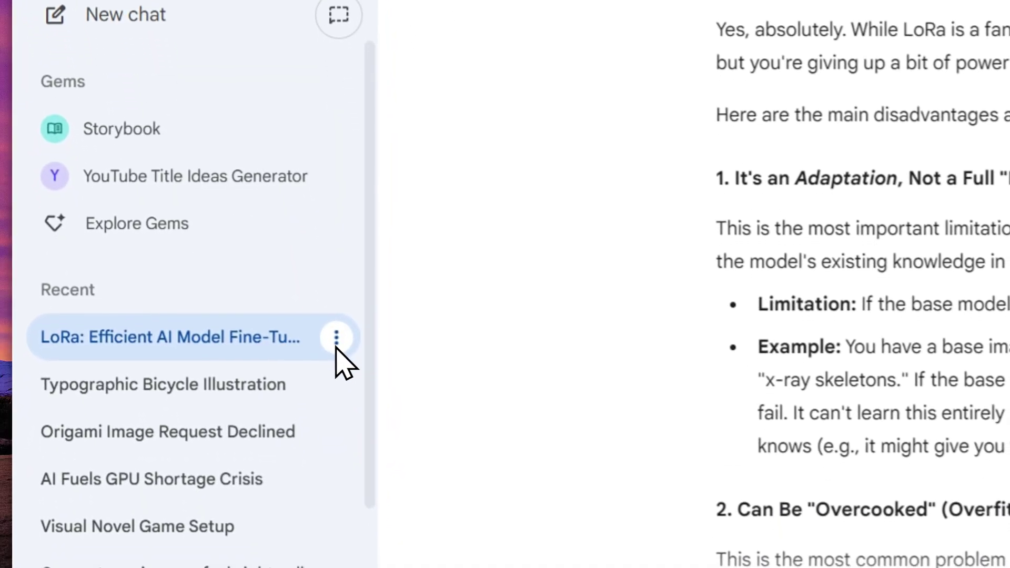
click(337, 341)
click(398, 382)
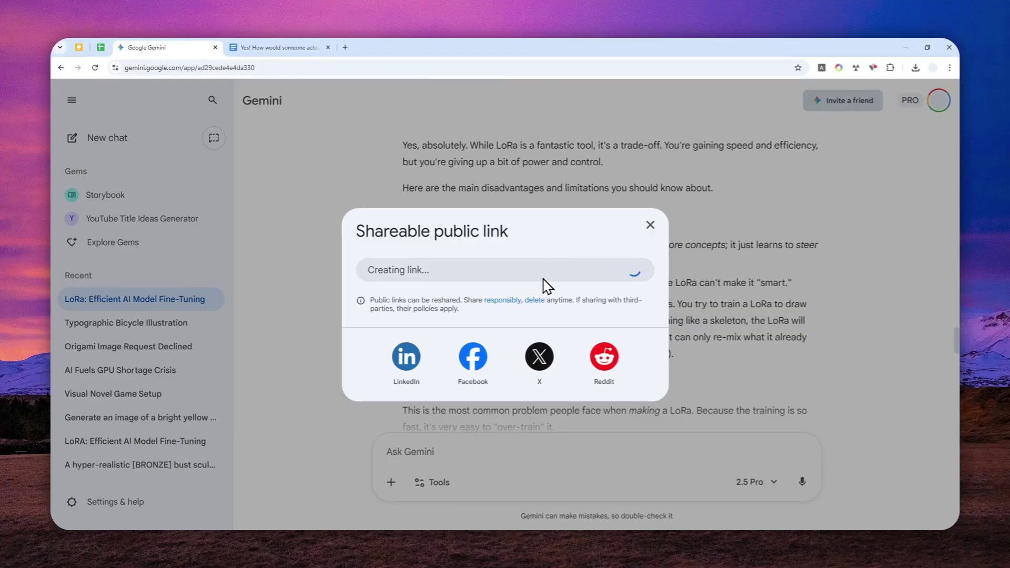
click(605, 271)
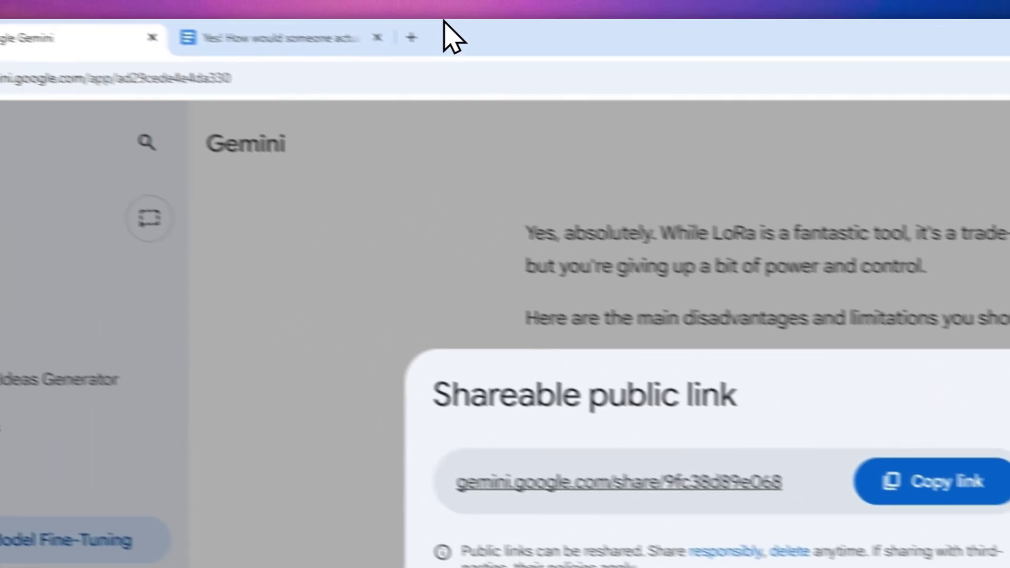
click(345, 46)
right_click(318, 103)
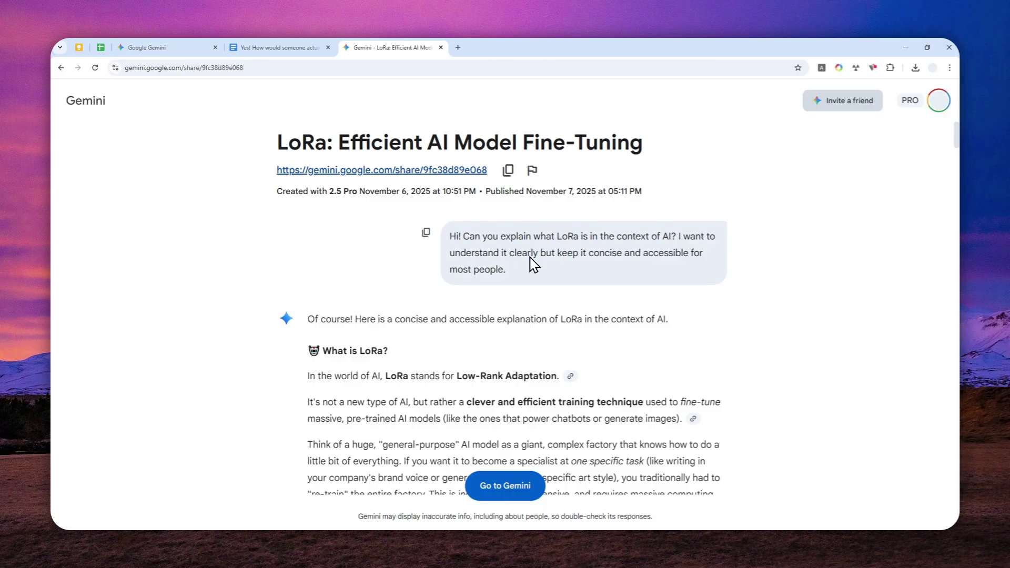
scroll(532, 267, down, 10)
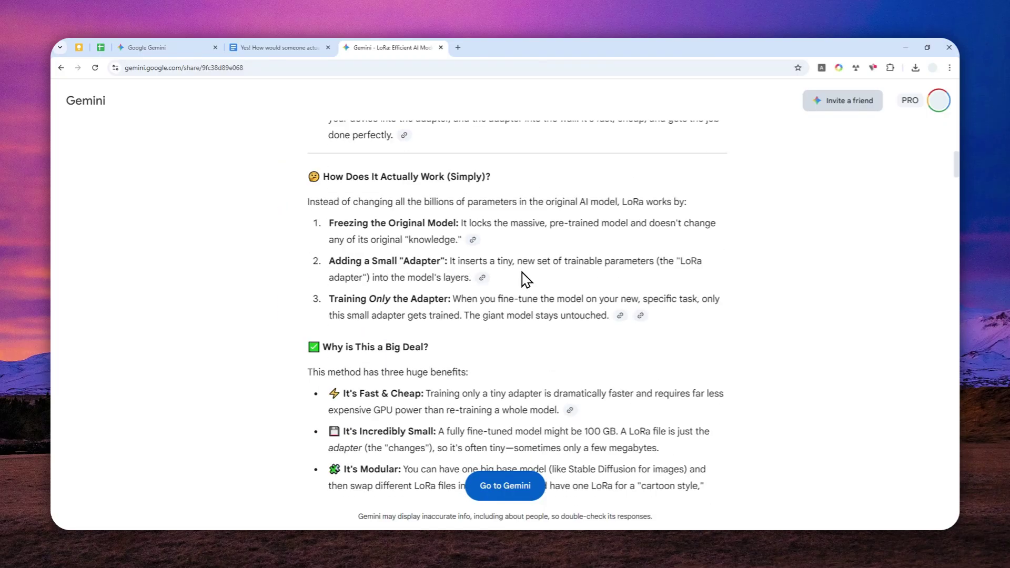
scroll(524, 279, down, 12)
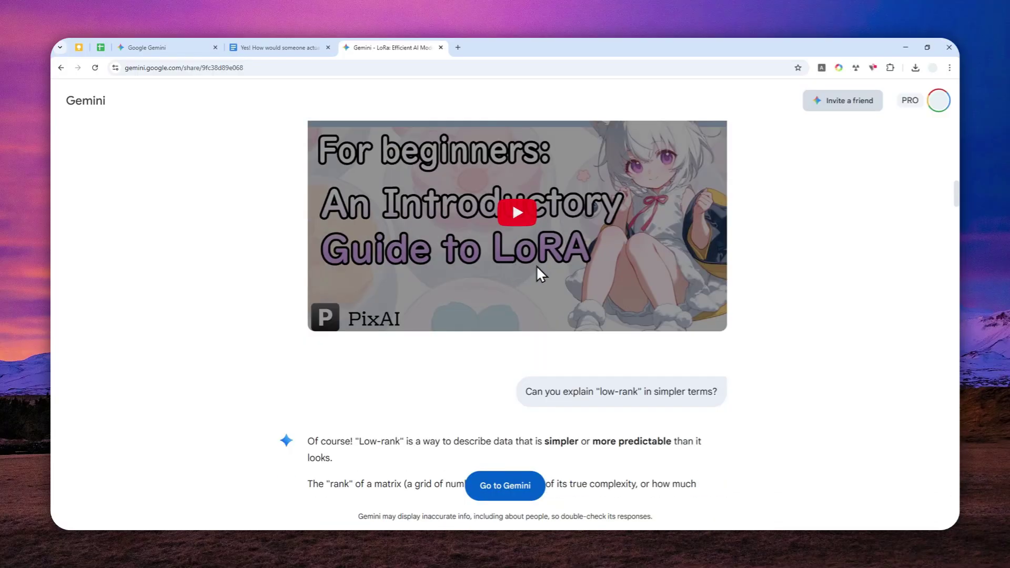
scroll(545, 267, down, 5)
scroll(680, 262, down, 5)
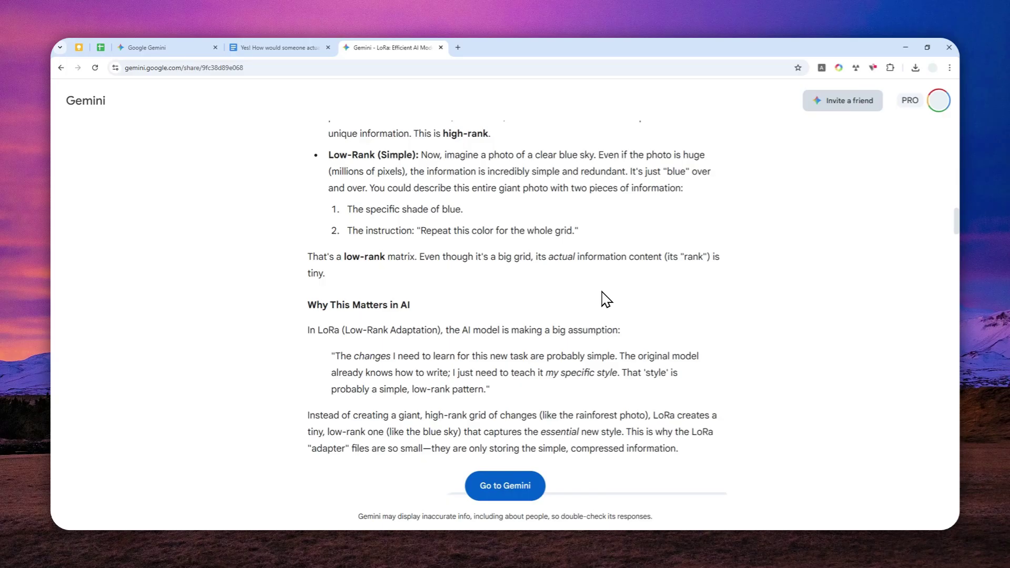
scroll(605, 299, down, 6)
scroll(739, 221, down, 1)
scroll(740, 212, up, 1)
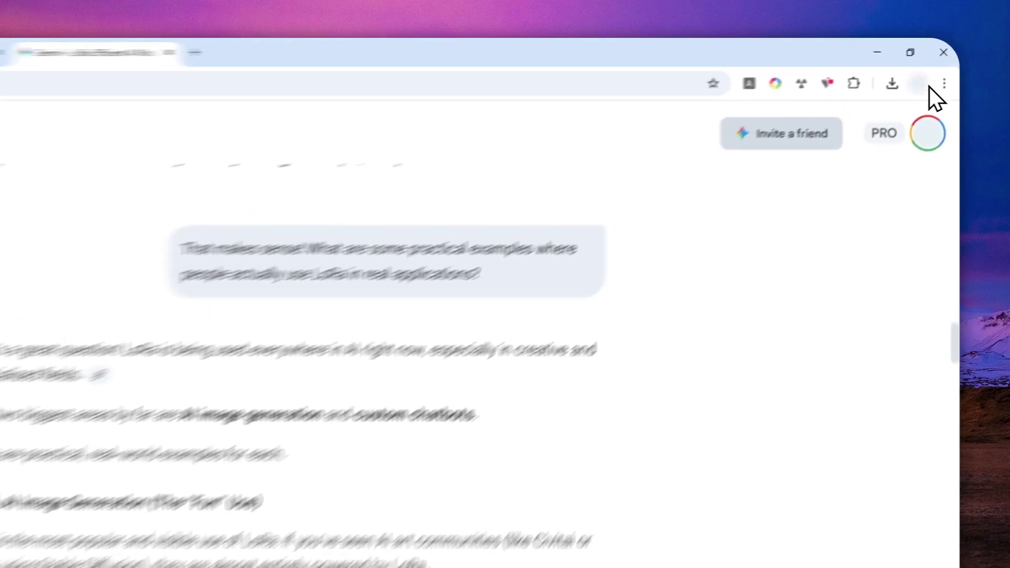
Step: Preview printing the shared chat with All pages and More settings, then cancel without saving
click(944, 85)
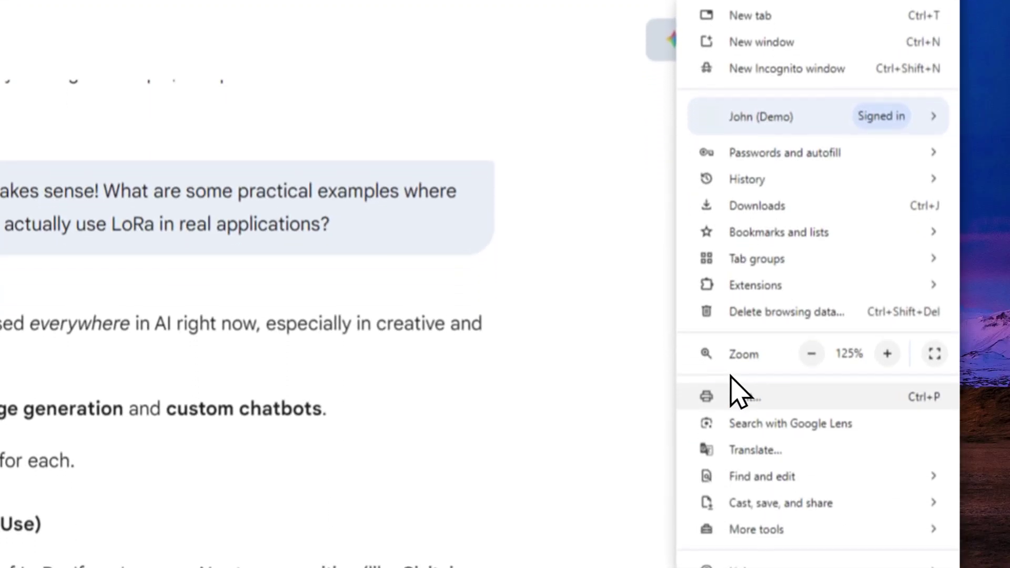
click(733, 505)
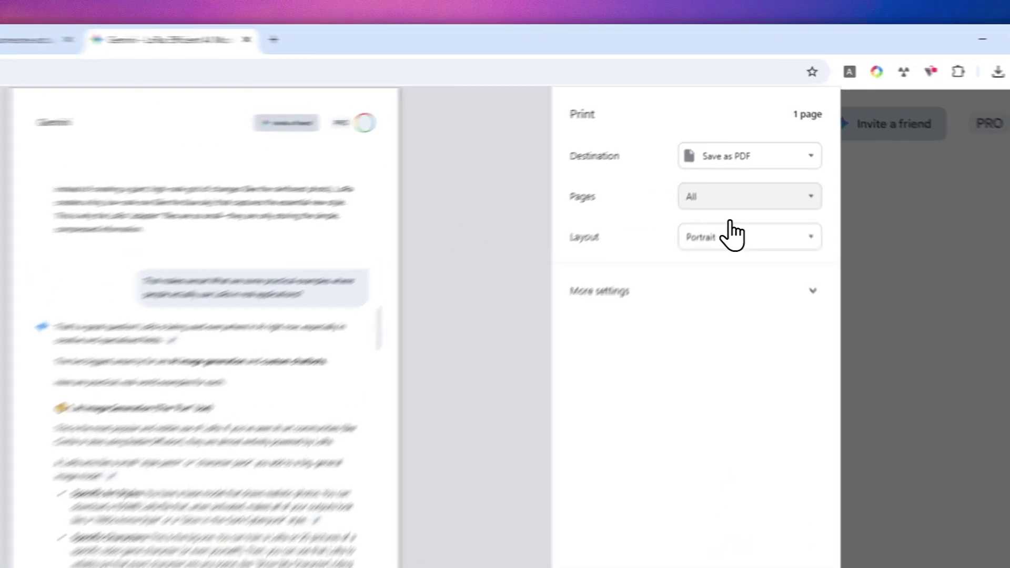
click(747, 147)
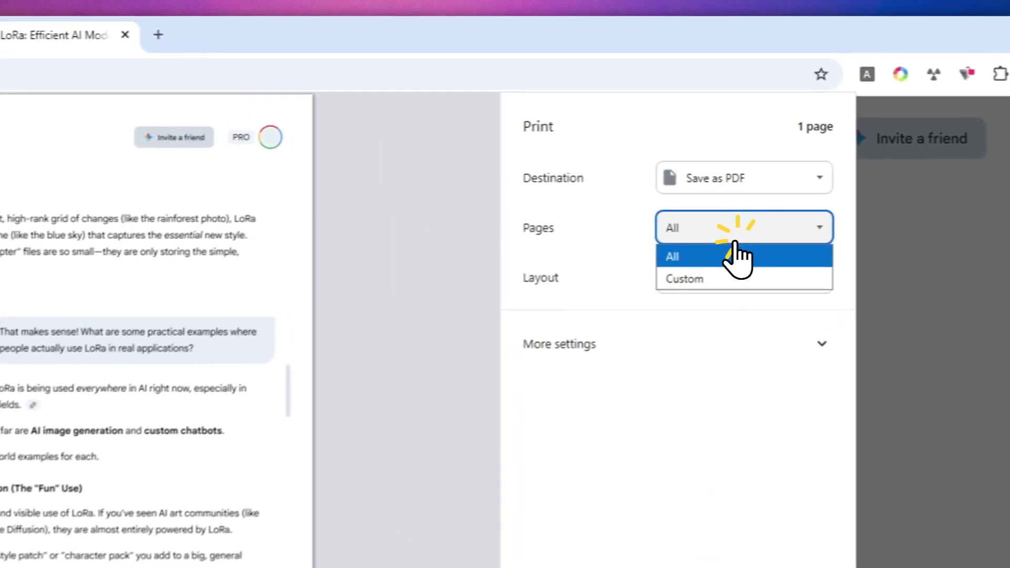
click(715, 259)
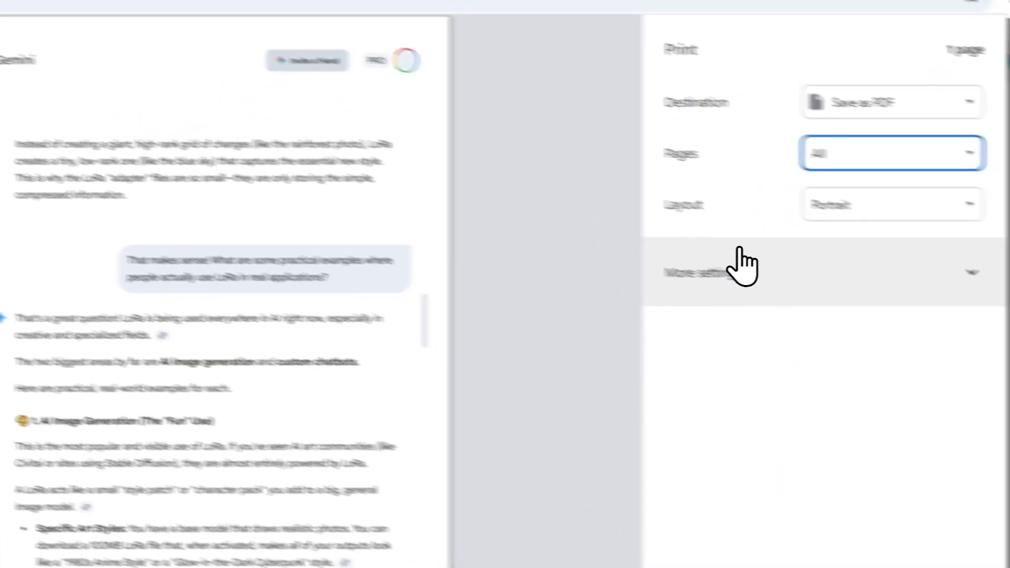
click(812, 284)
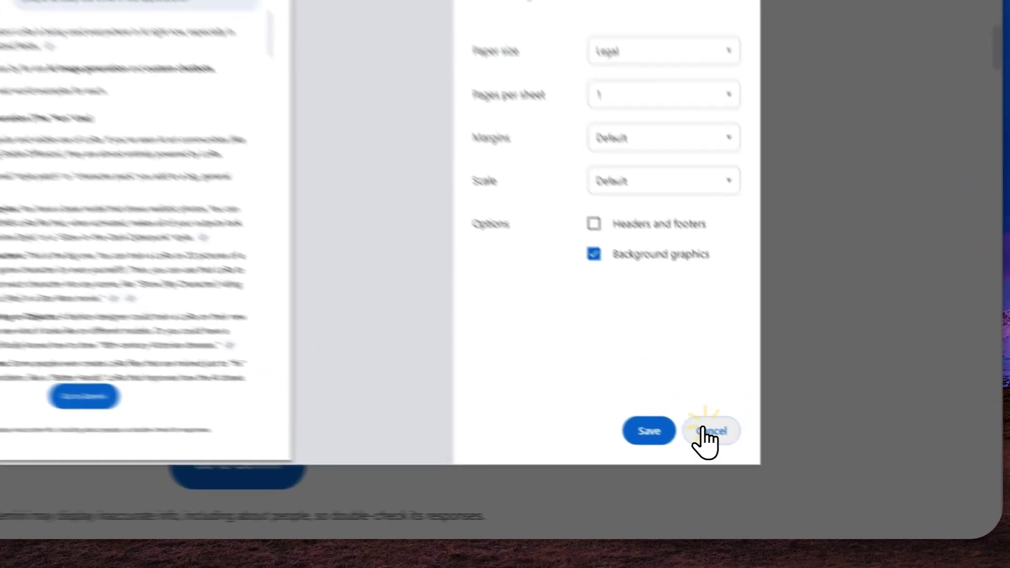
click(786, 466)
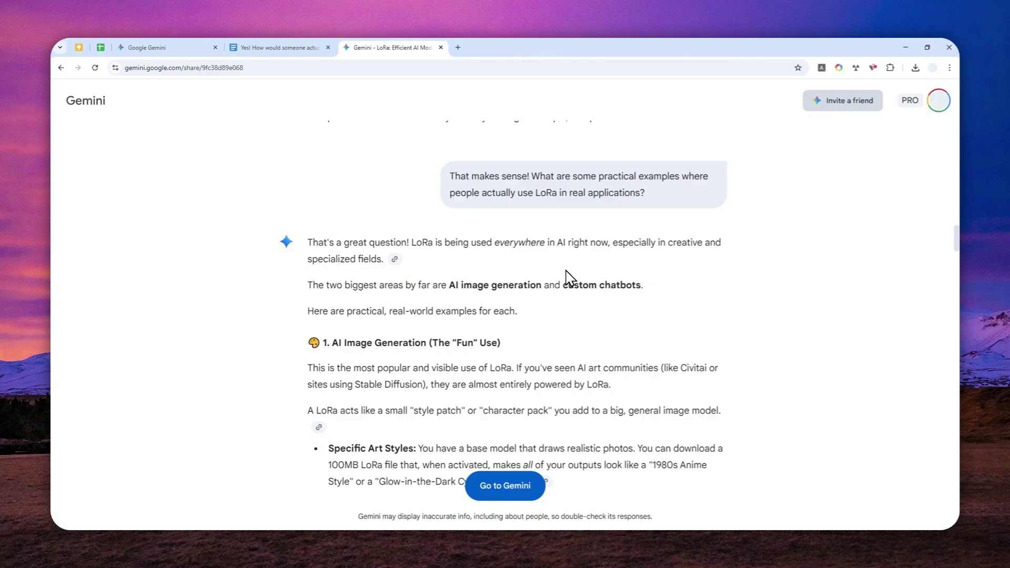
scroll(577, 278, down, 5)
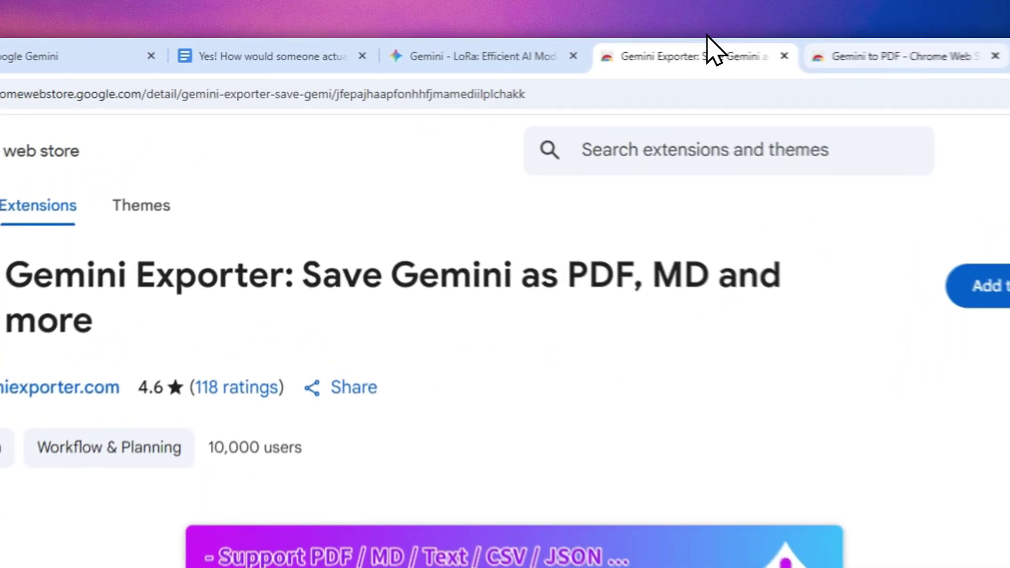
Step: Highlight the Gemini Exporter and Gemini to PDF extension names on their store pages
drag(8, 276, 79, 285)
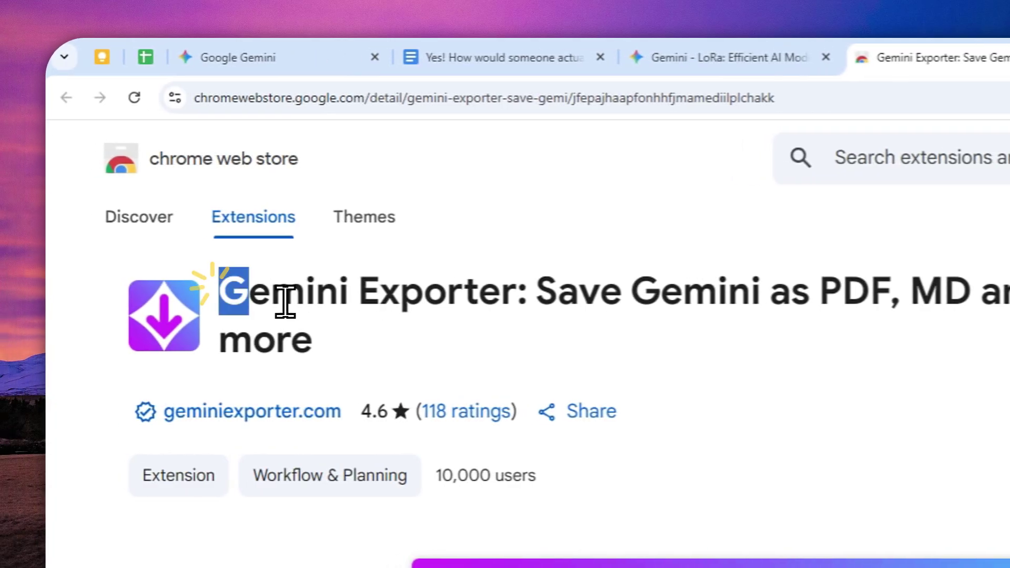
drag(298, 301, 601, 293)
click(1009, 43)
drag(219, 300, 463, 300)
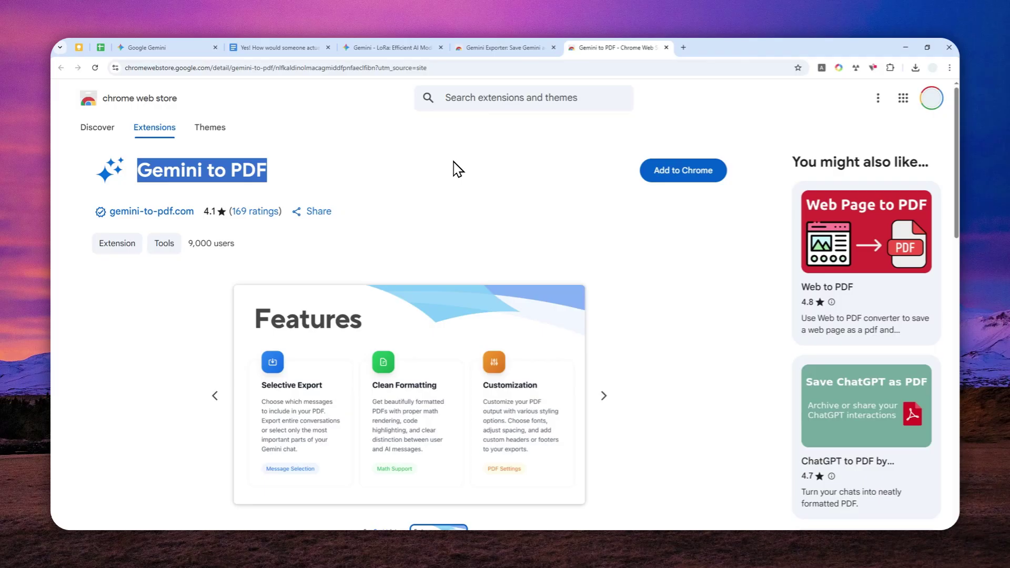
click(508, 46)
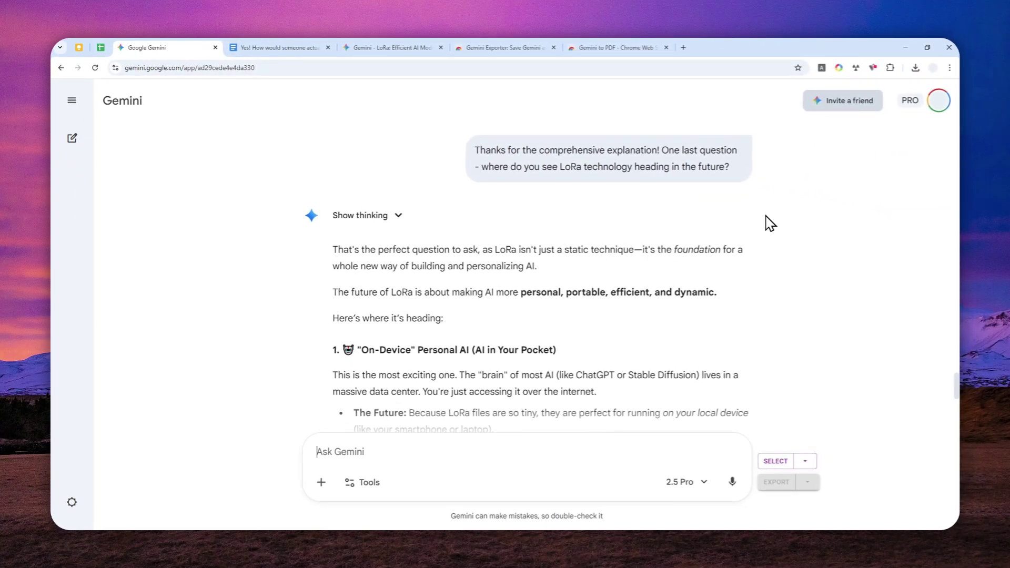
Step: Turn on the exporter's selection mode and mark the LoRa question and answer for export
scroll(771, 215, up, 5)
scroll(777, 228, up, 5)
scroll(771, 237, up, 7)
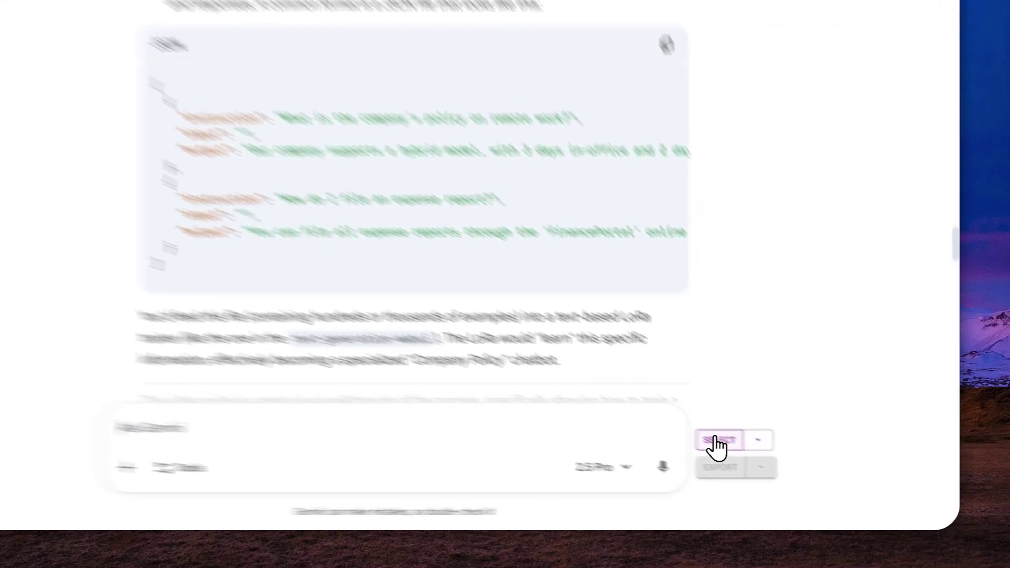
click(775, 462)
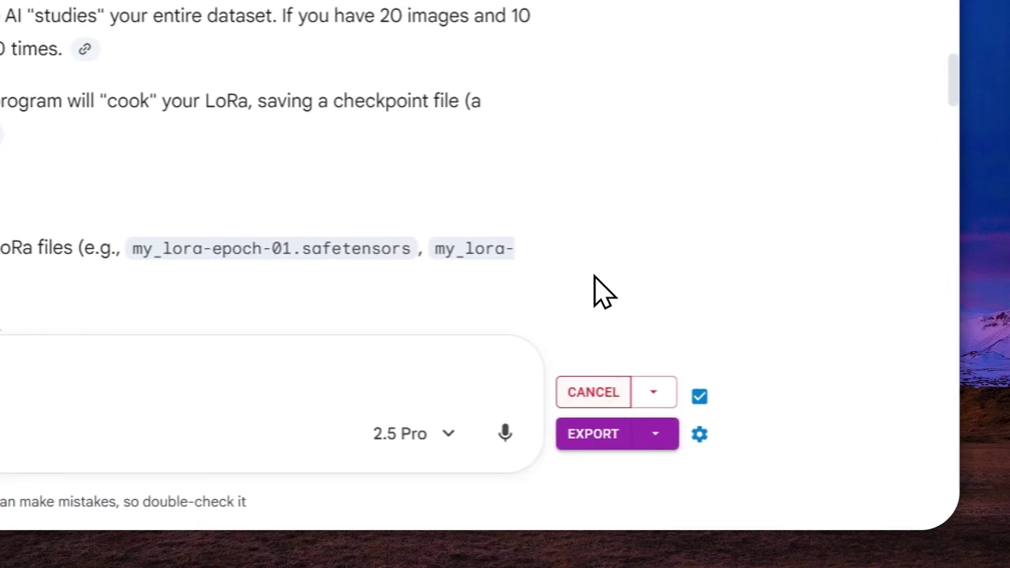
scroll(602, 265, up, 15)
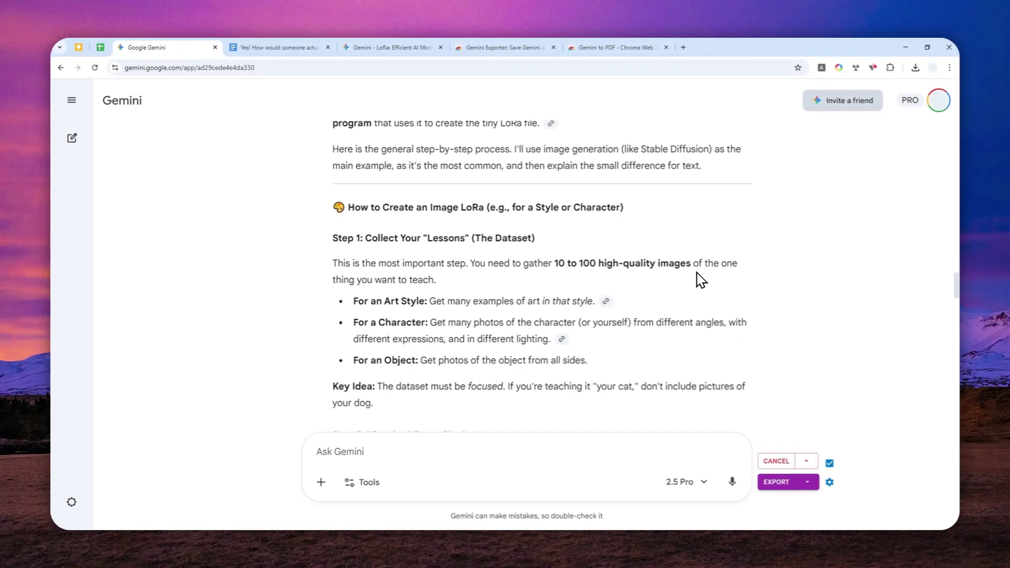
scroll(699, 279, up, 15)
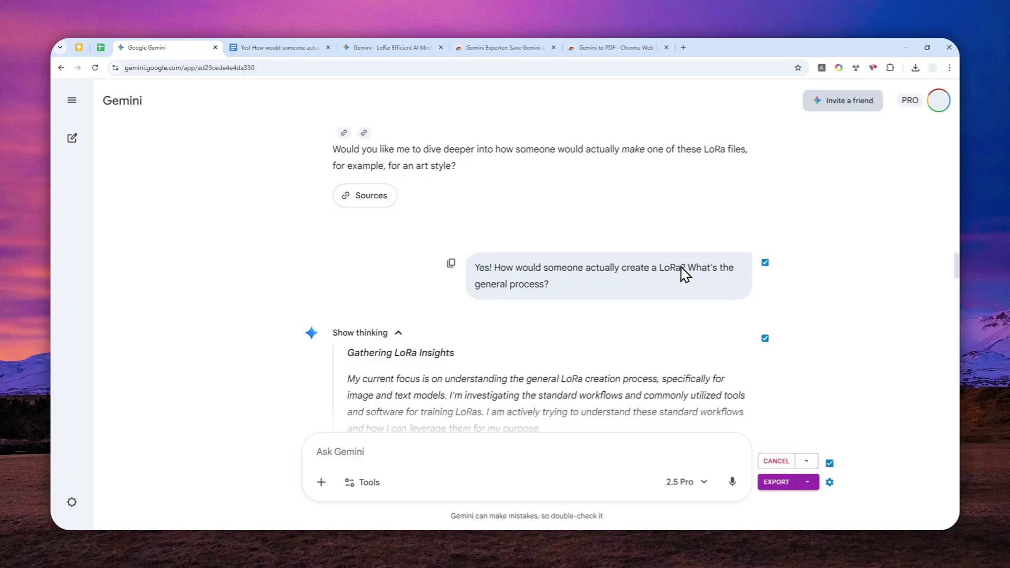
scroll(657, 312, down, 3)
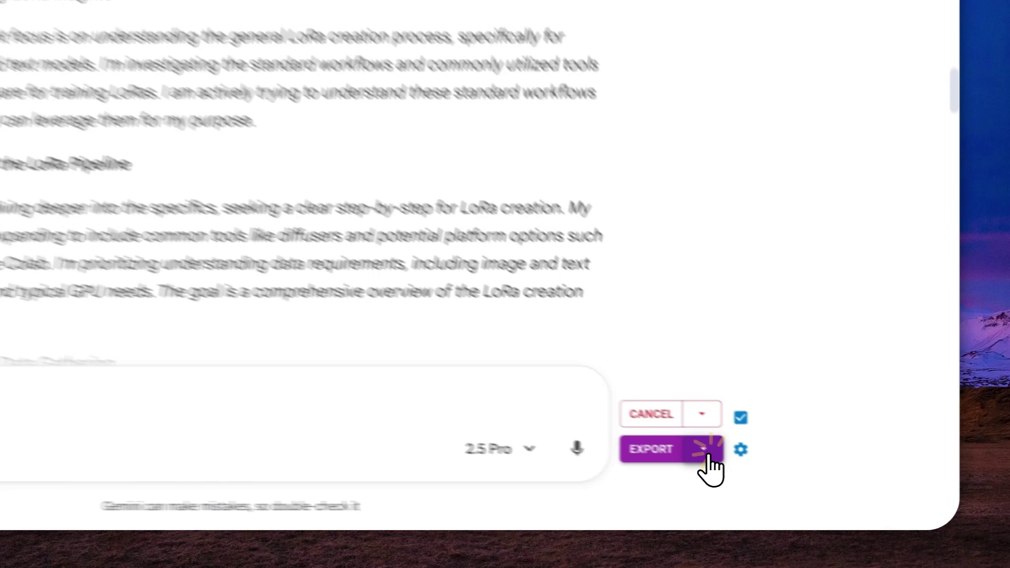
Step: Generate a PDF export of the conversation in A4 format with page numbers removed
click(809, 482)
click(660, 392)
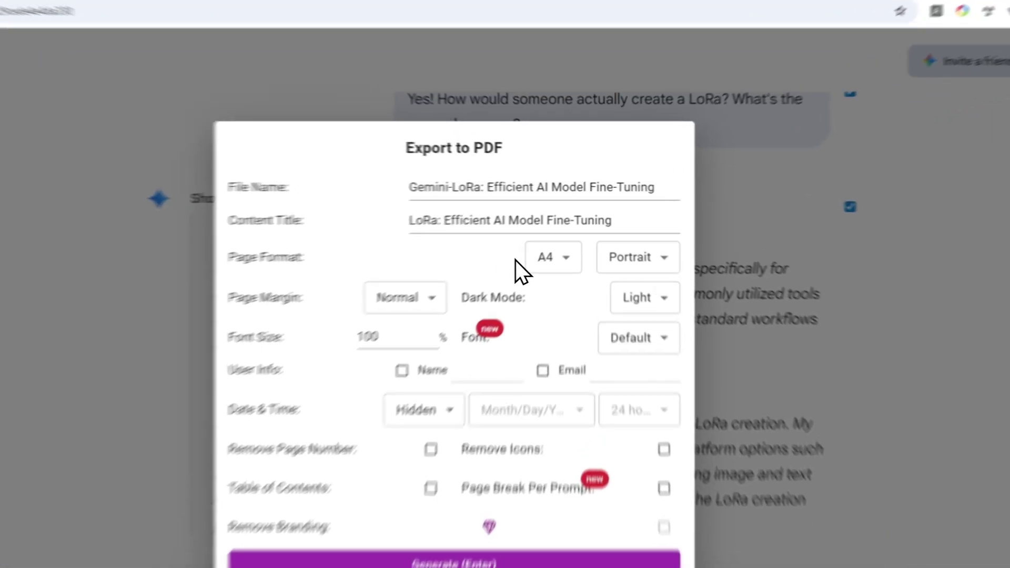
click(568, 228)
click(568, 228)
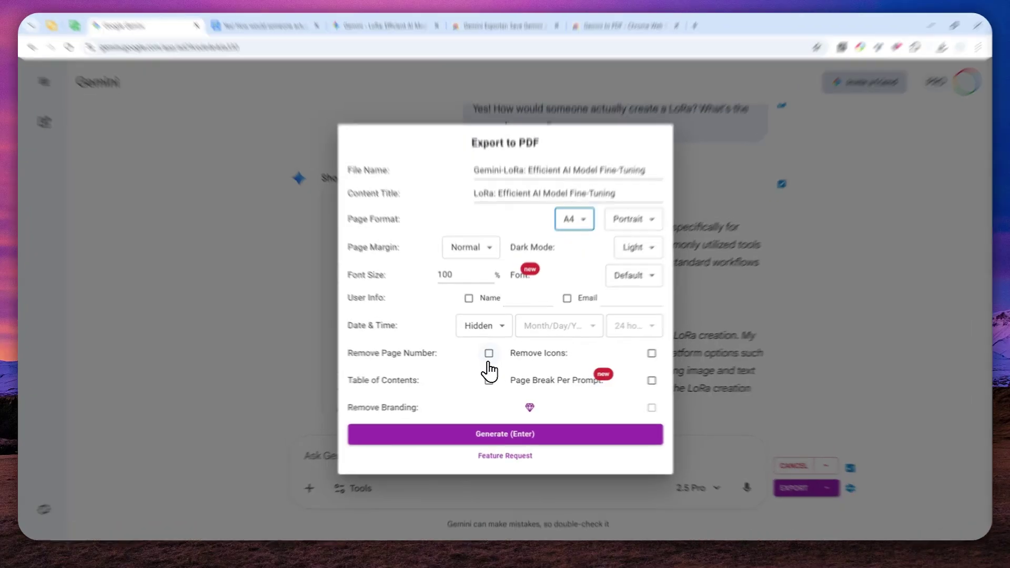
click(488, 356)
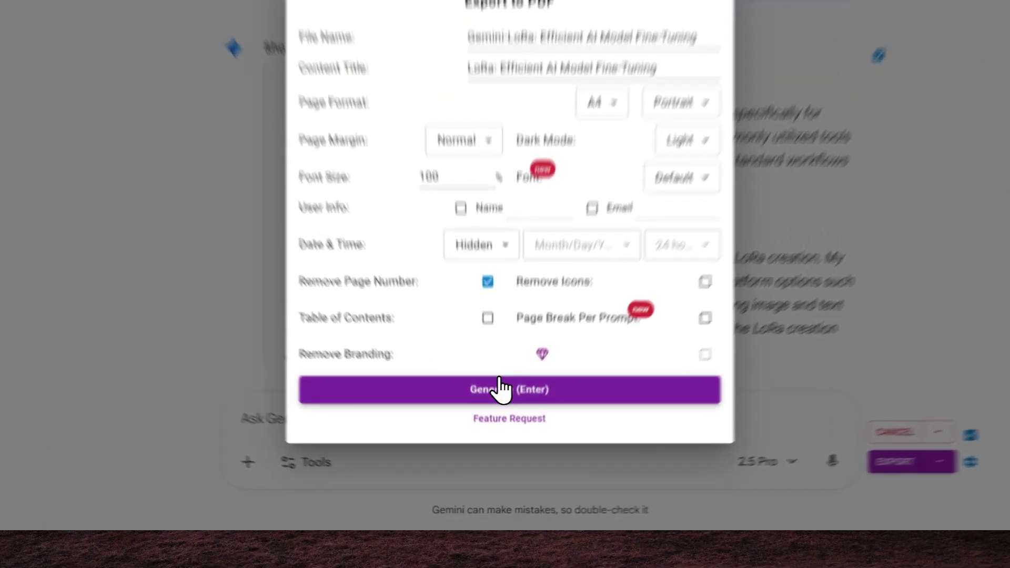
click(499, 431)
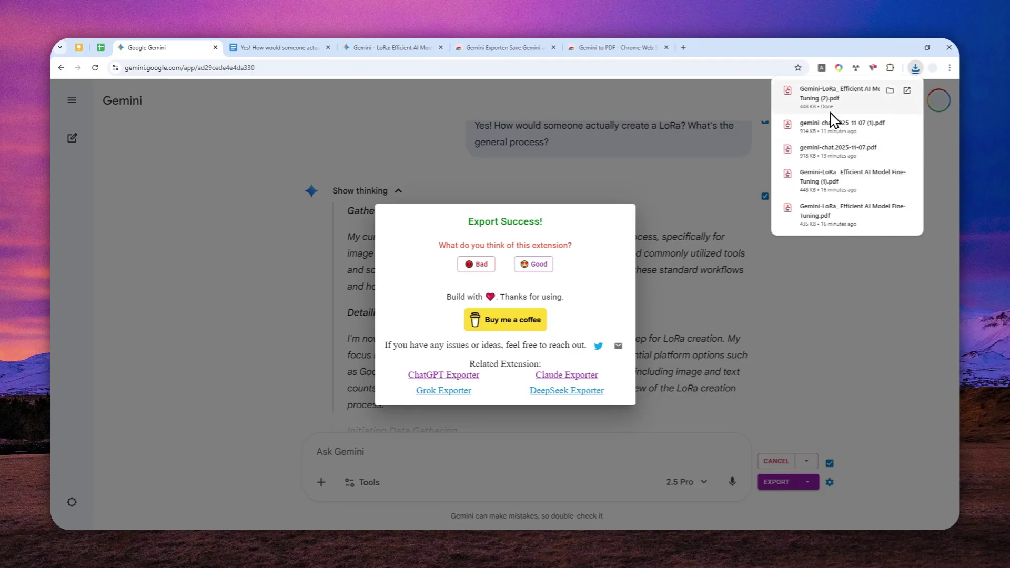
Step: Open the downloaded 24-page PDF in its own tab and scroll through its pages
drag(831, 97, 698, 52)
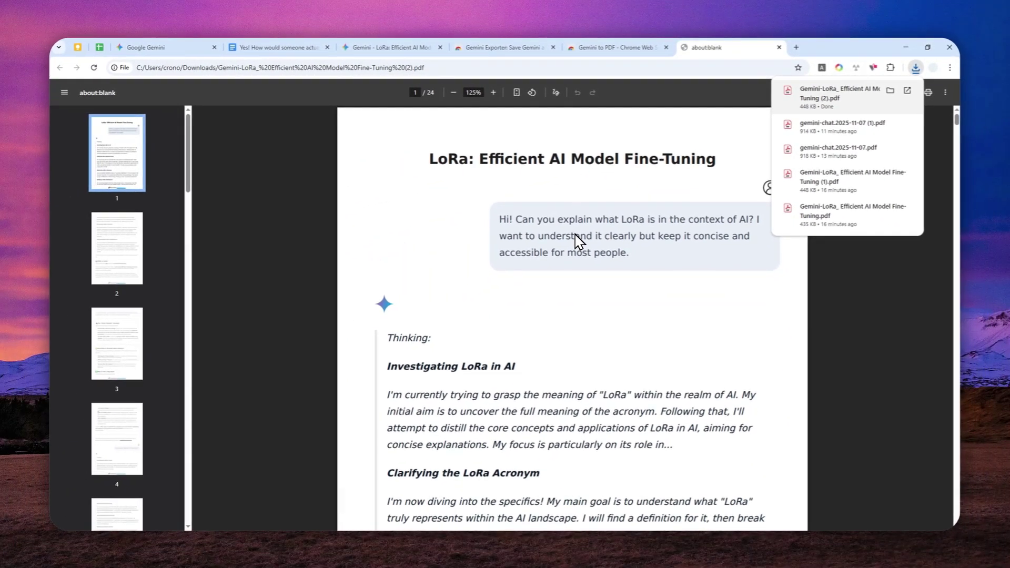
scroll(474, 270, down, 10)
scroll(497, 286, down, 8)
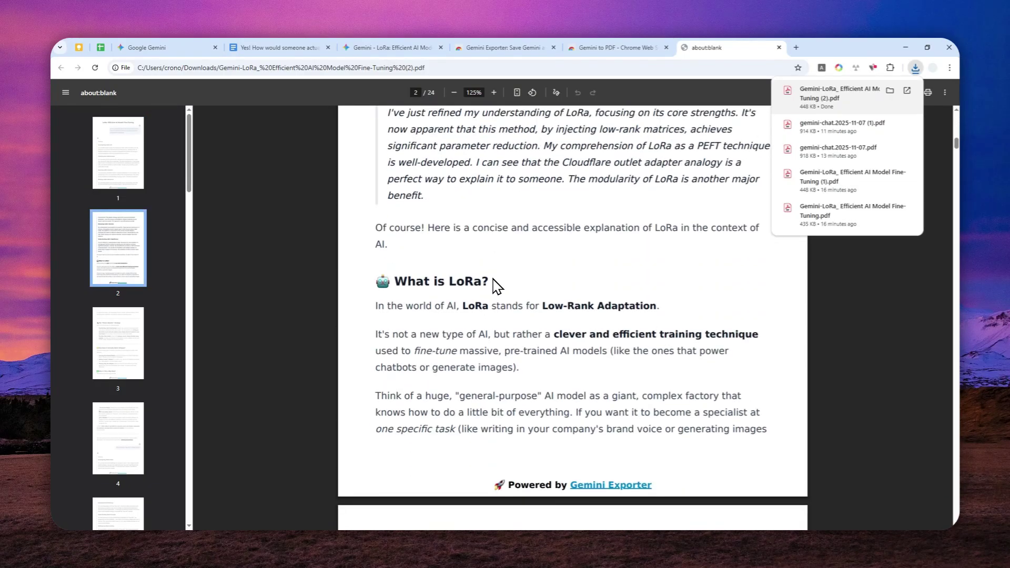
scroll(497, 286, down, 10)
scroll(492, 295, down, 5)
scroll(489, 300, down, 4)
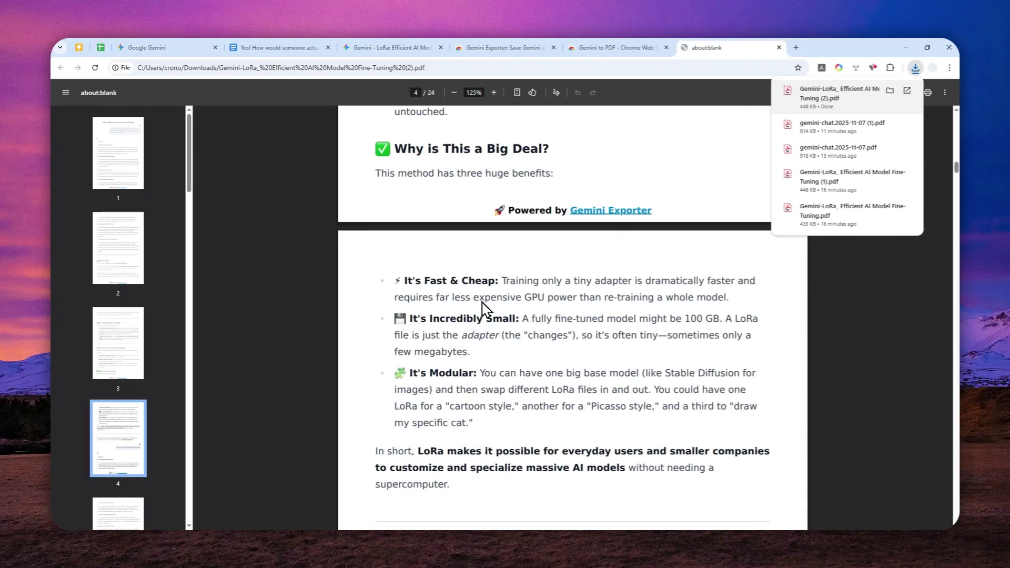
scroll(461, 320, down, 20)
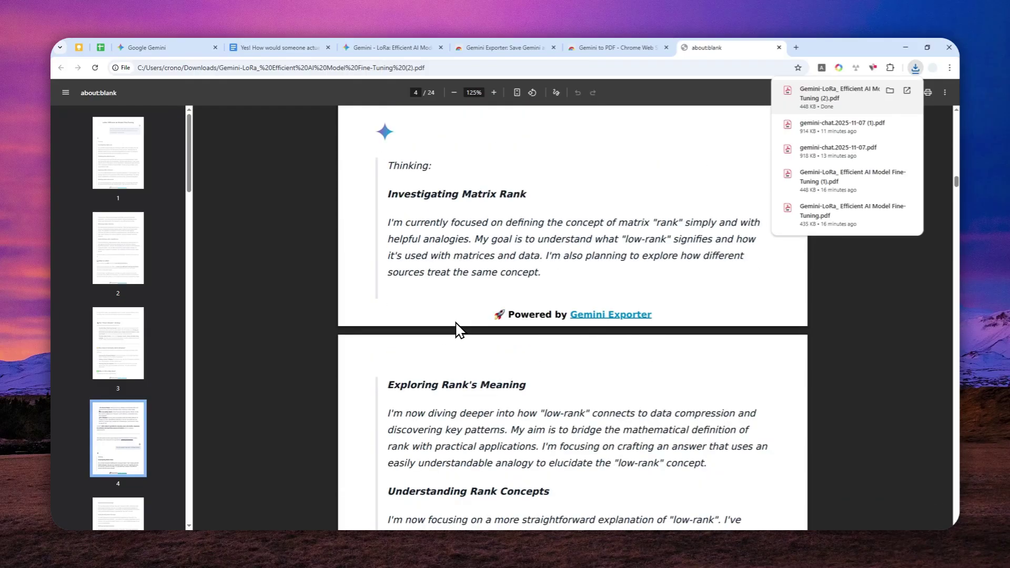
scroll(455, 331, down, 4)
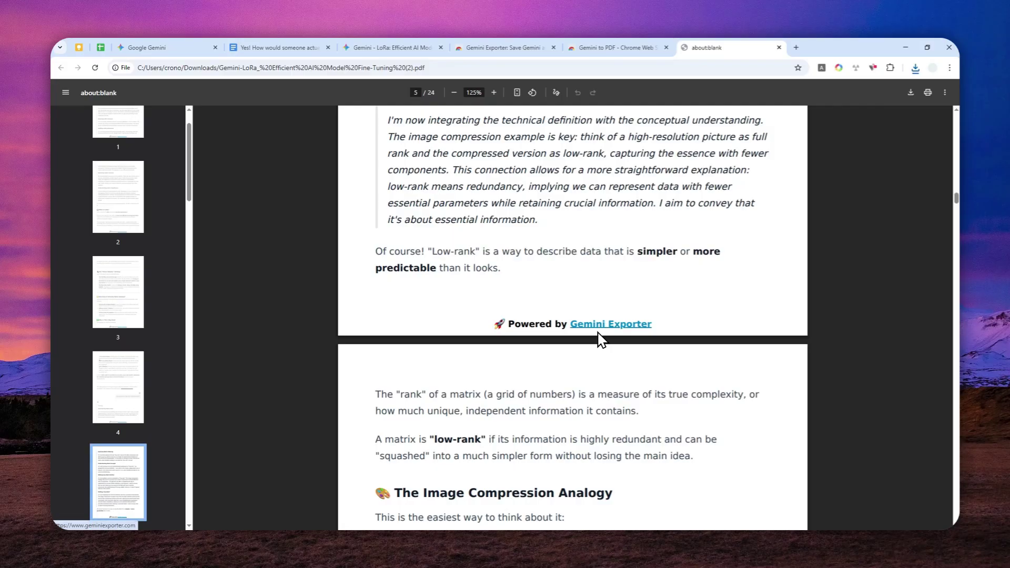
Step: Remove Gemini Exporter from Chrome, close the Gemini to PDF welcome tab, and return to Gemini
click(617, 45)
click(517, 46)
click(671, 183)
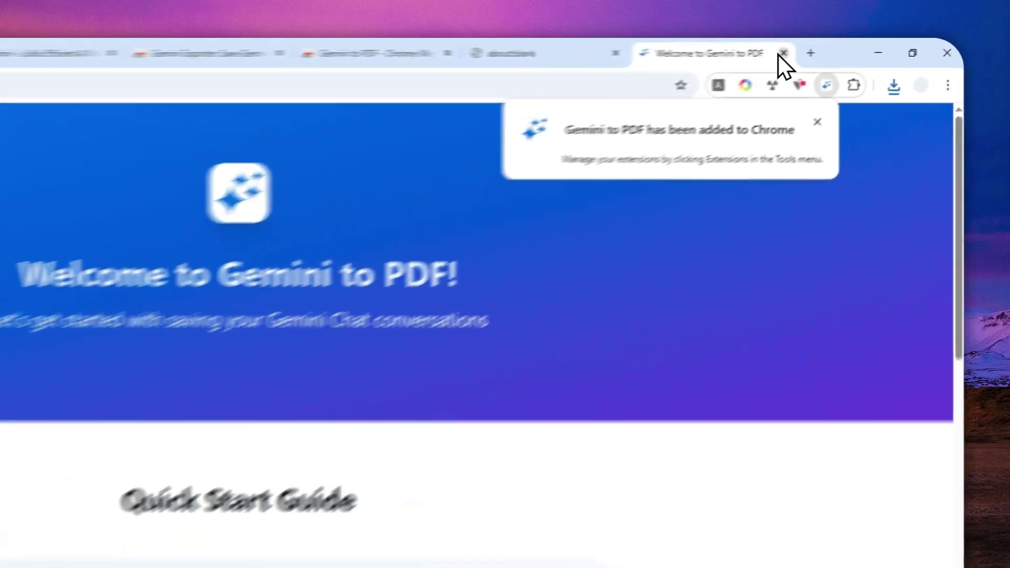
click(845, 48)
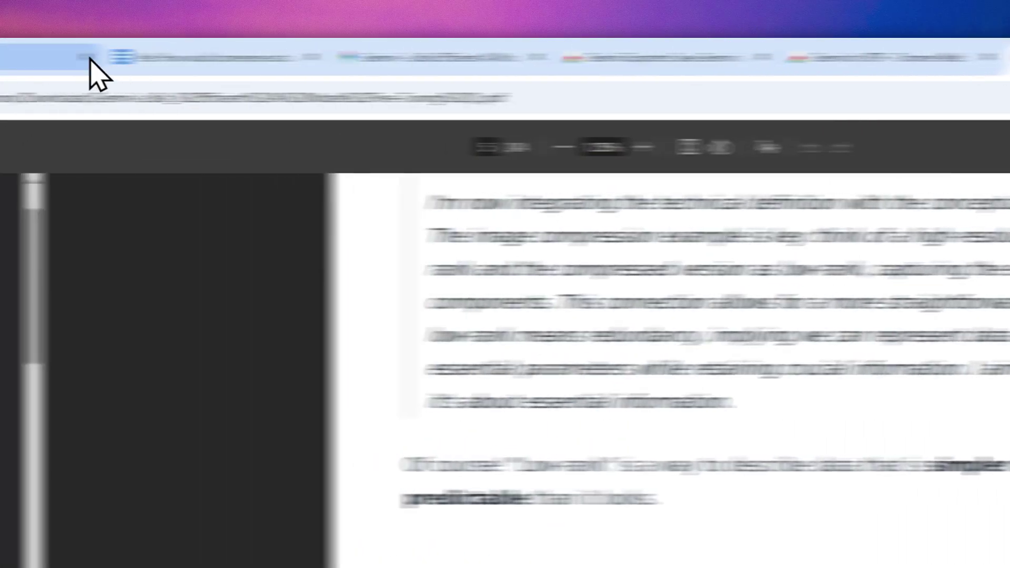
click(89, 59)
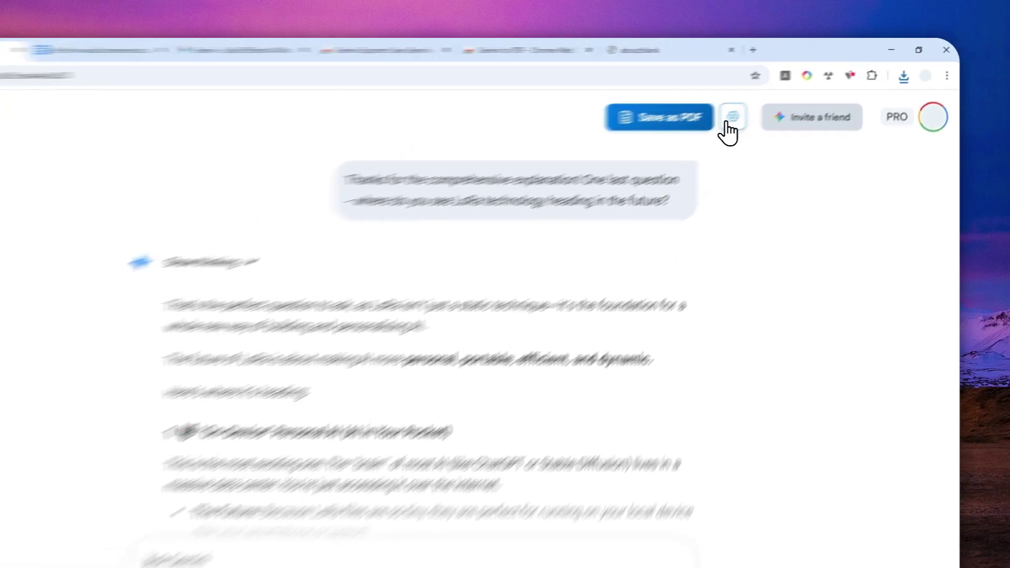
Step: In the Gemini to PDF settings, keep Legal page format and the System theme
click(779, 102)
scroll(649, 287, down, 2)
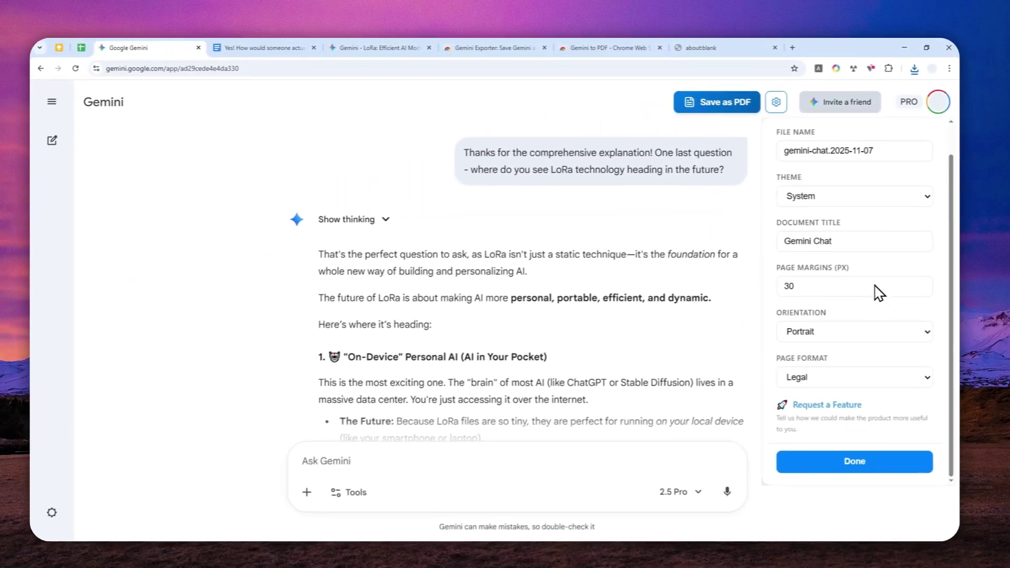
scroll(877, 292, up, 2)
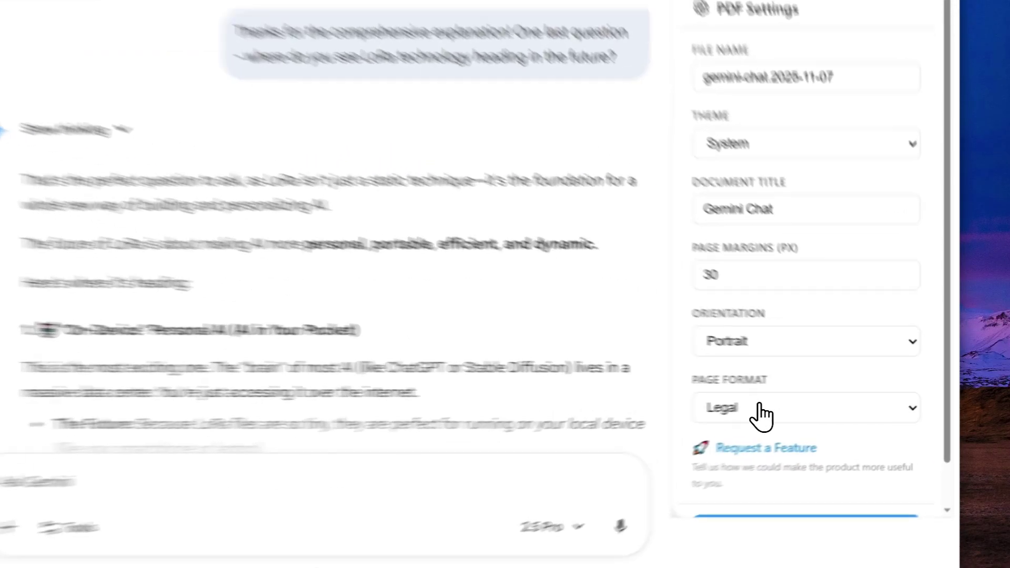
click(760, 409)
click(760, 409)
click(820, 143)
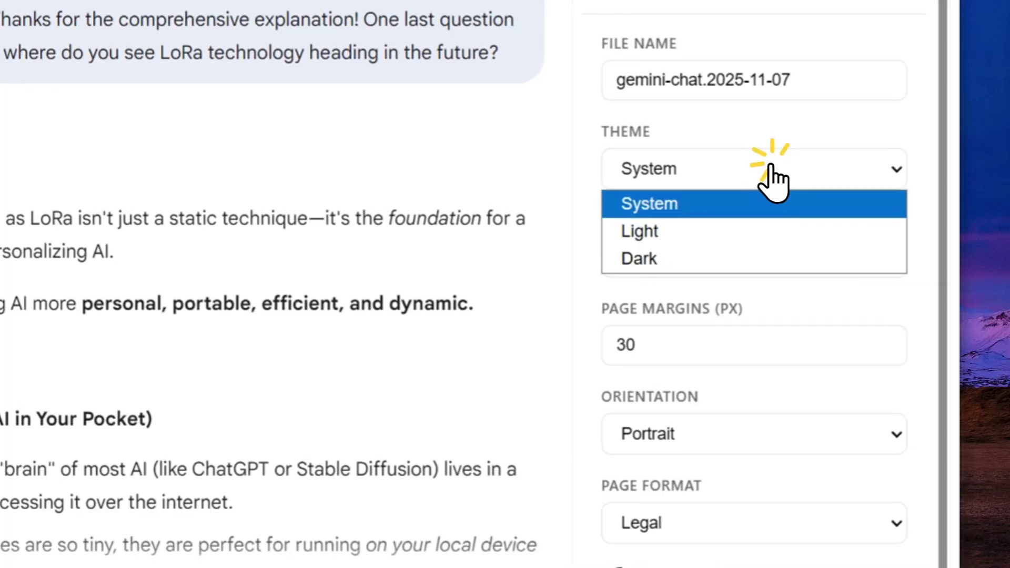
click(771, 168)
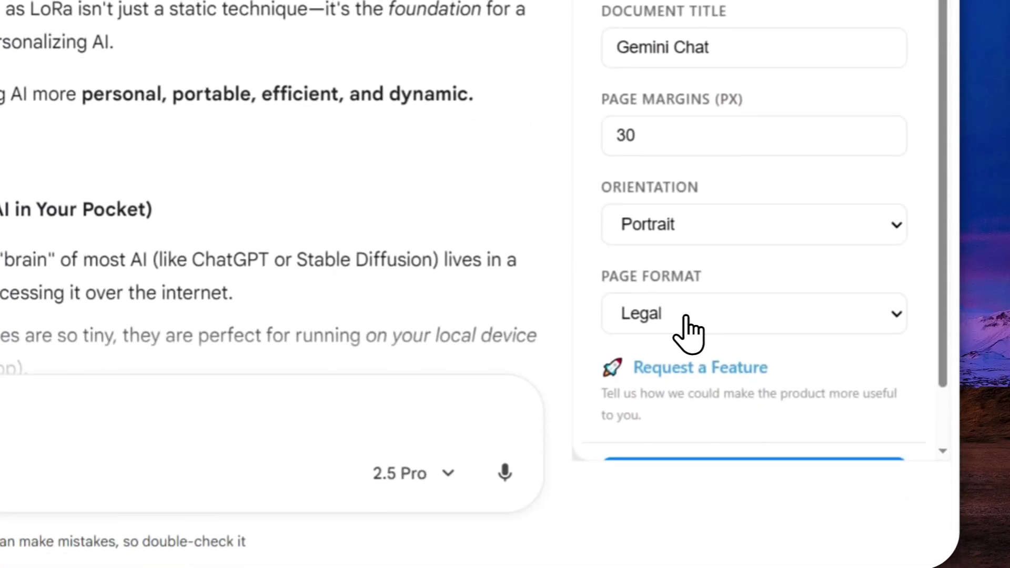
Step: Reconfirm Legal format, close the settings, and save the entire chat as a PDF
click(685, 532)
click(689, 301)
scroll(737, 368, down, 1)
click(711, 415)
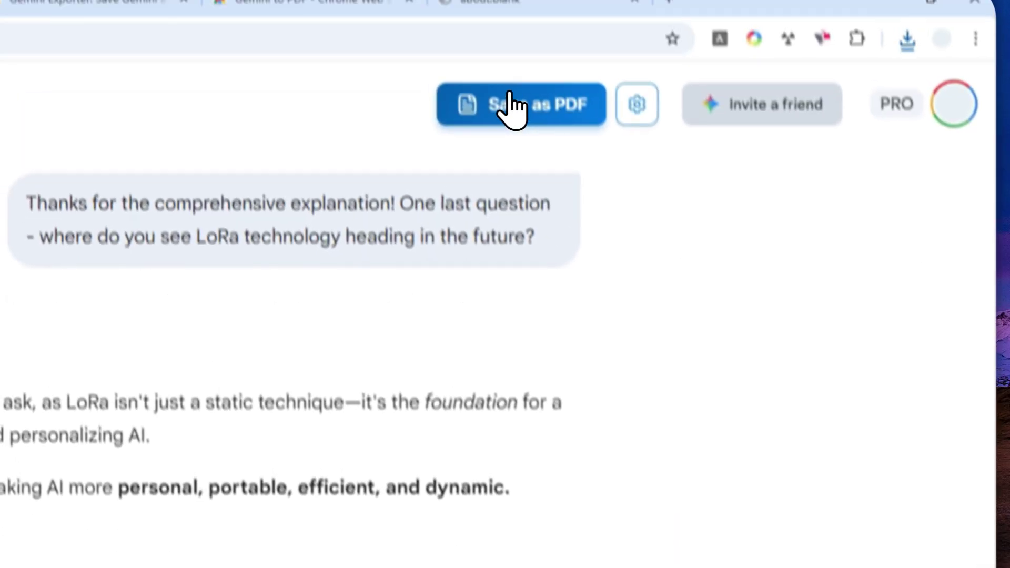
click(518, 101)
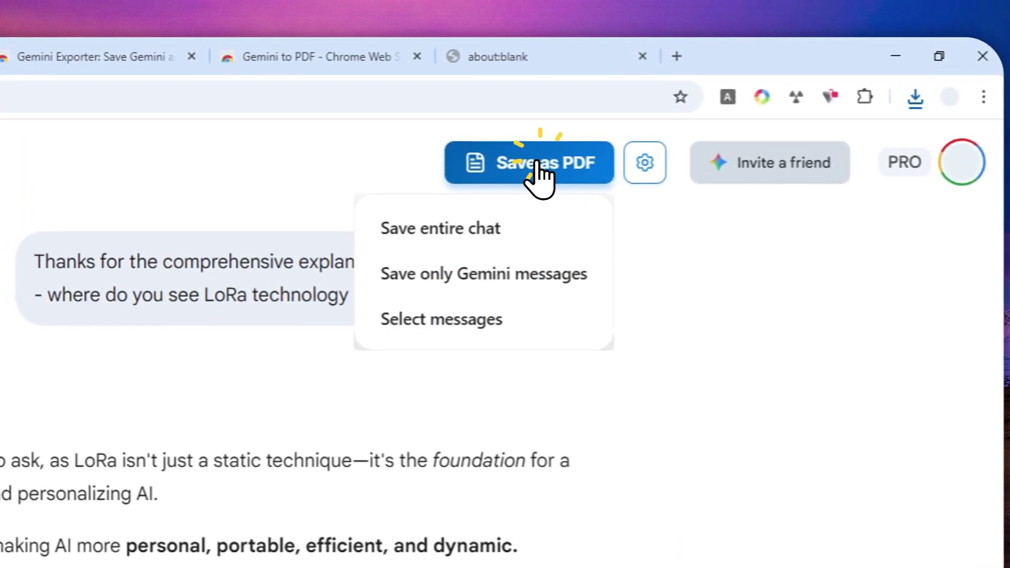
click(434, 231)
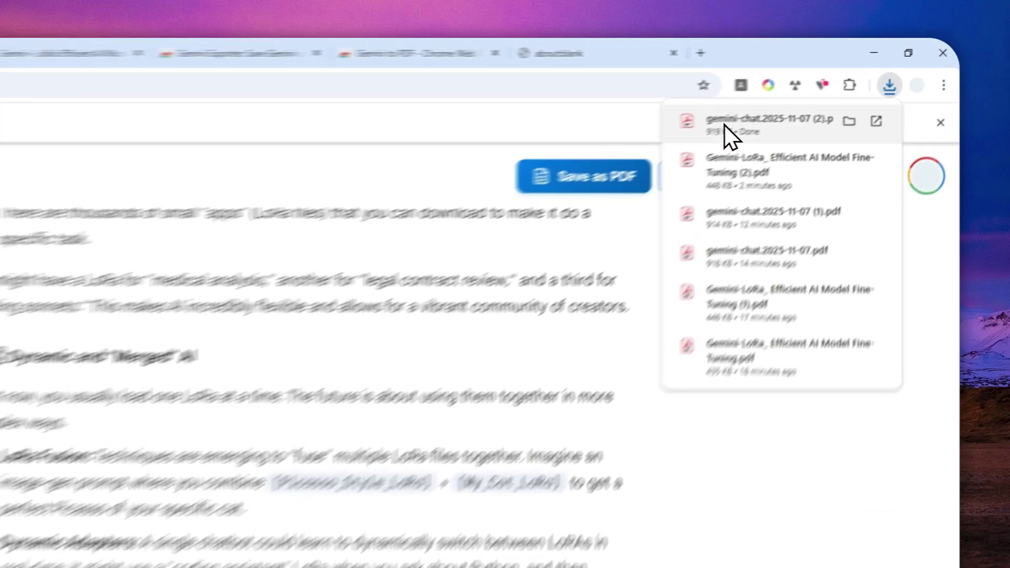
Step: Open the newly saved gemini-chat.2025-11-07.pdf in its own tab and dismiss the downloads list
drag(818, 90, 827, 52)
drag(702, 65, 699, 50)
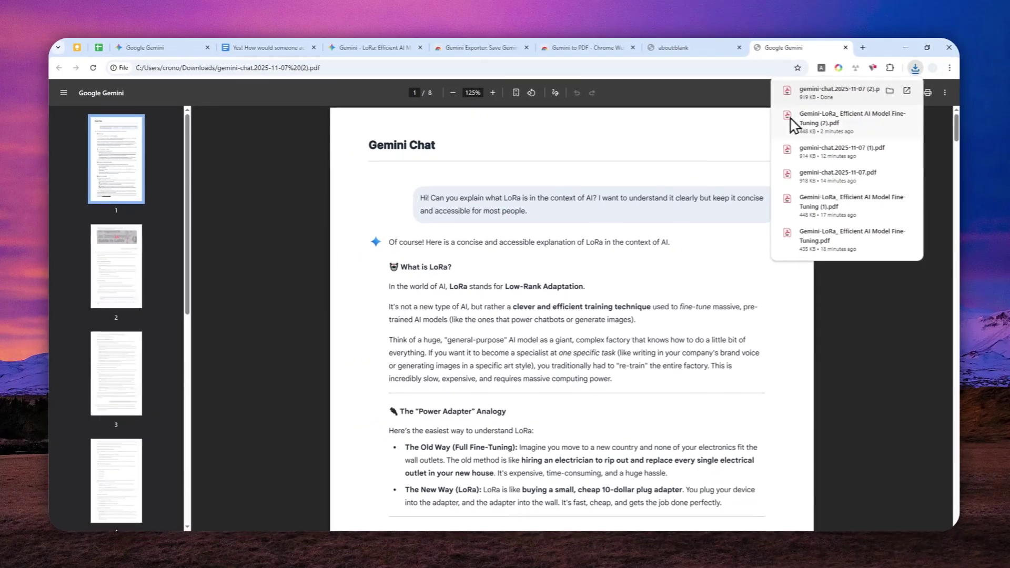
click(915, 70)
scroll(752, 195, down, 12)
scroll(675, 246, up, 10)
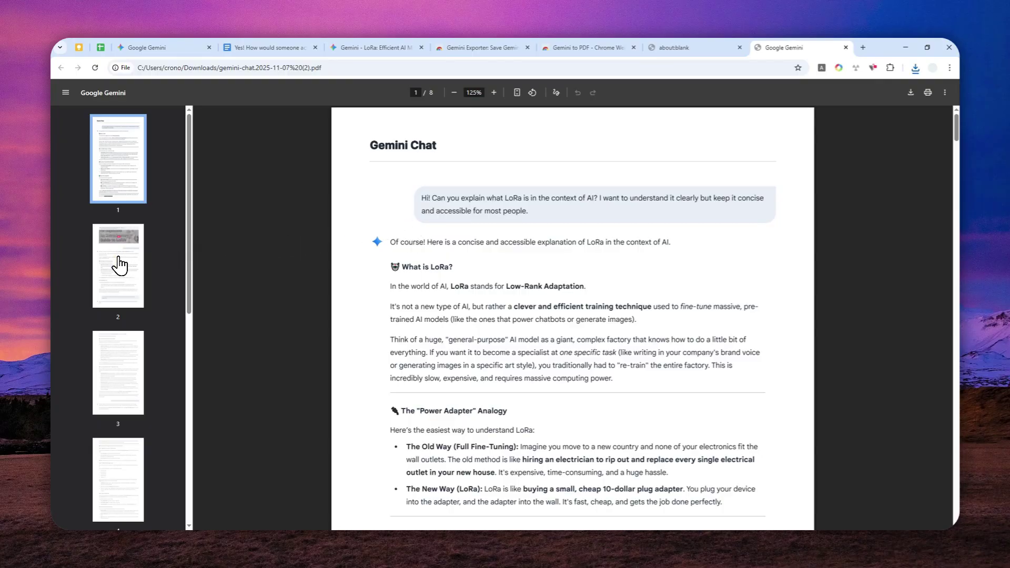
Step: Jump to page 2 via the thumbnails and scroll through the 8-page Gemini Chat PDF
click(120, 265)
scroll(658, 266, down, 15)
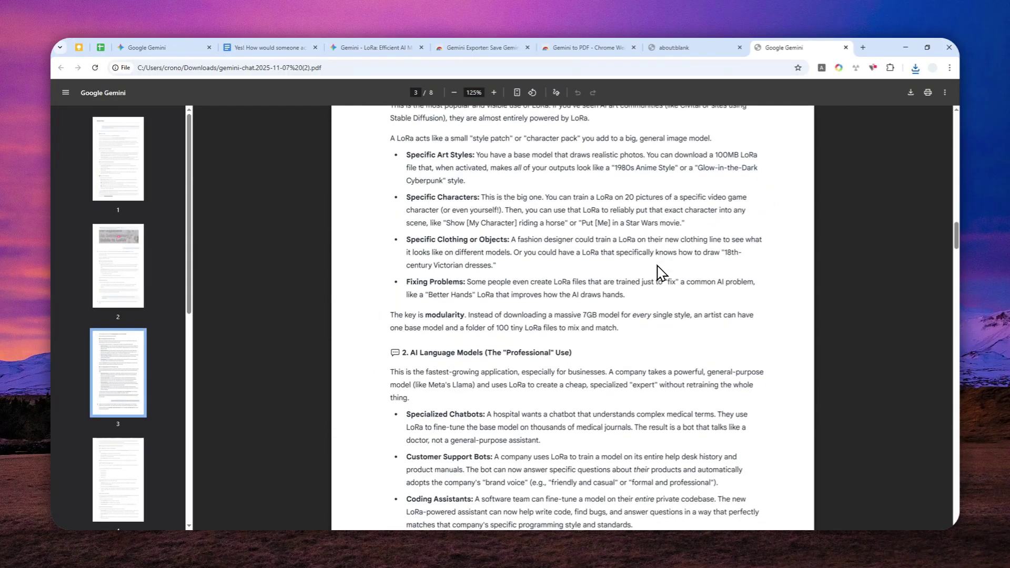
scroll(658, 267, down, 10)
scroll(658, 267, down, 12)
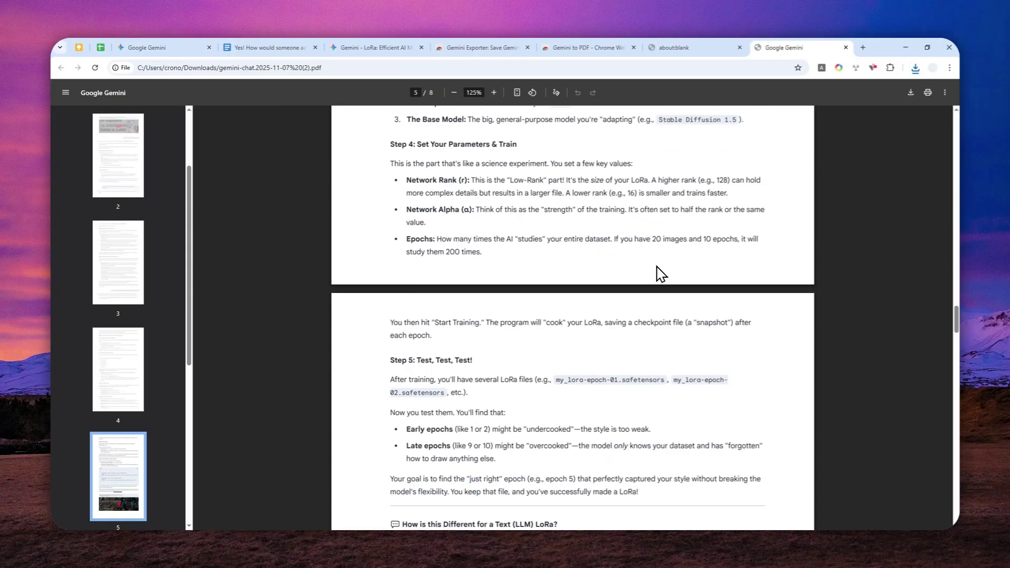
scroll(658, 274, down, 5)
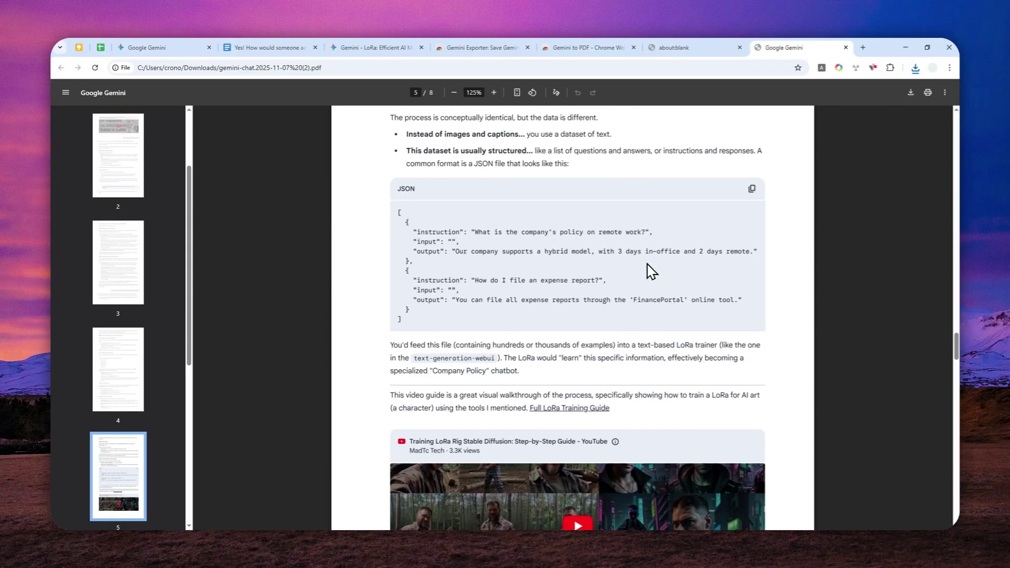
scroll(651, 272, down, 15)
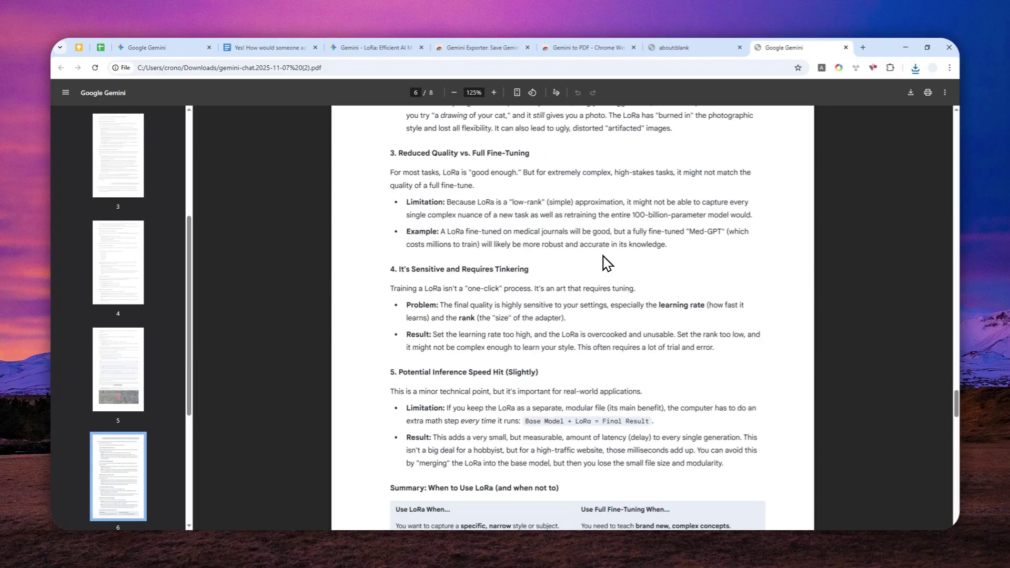
scroll(605, 263, down, 12)
scroll(505, 313, down, 6)
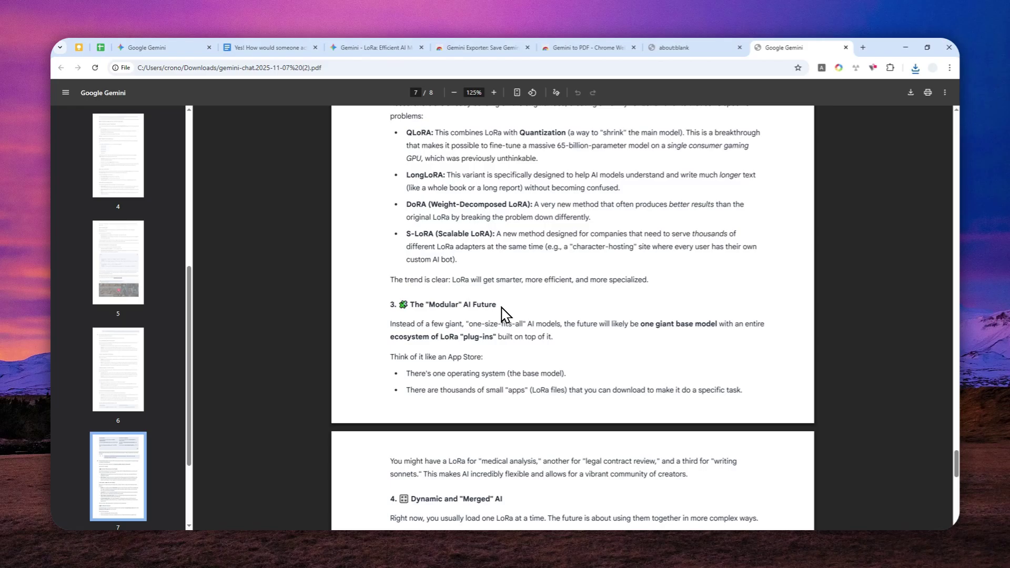
scroll(505, 314, down, 5)
Step: Compare against the 24-page Gemini Exporter PDF, then return to the 8-page chat PDF
click(691, 48)
scroll(562, 281, down, 9)
scroll(542, 288, down, 11)
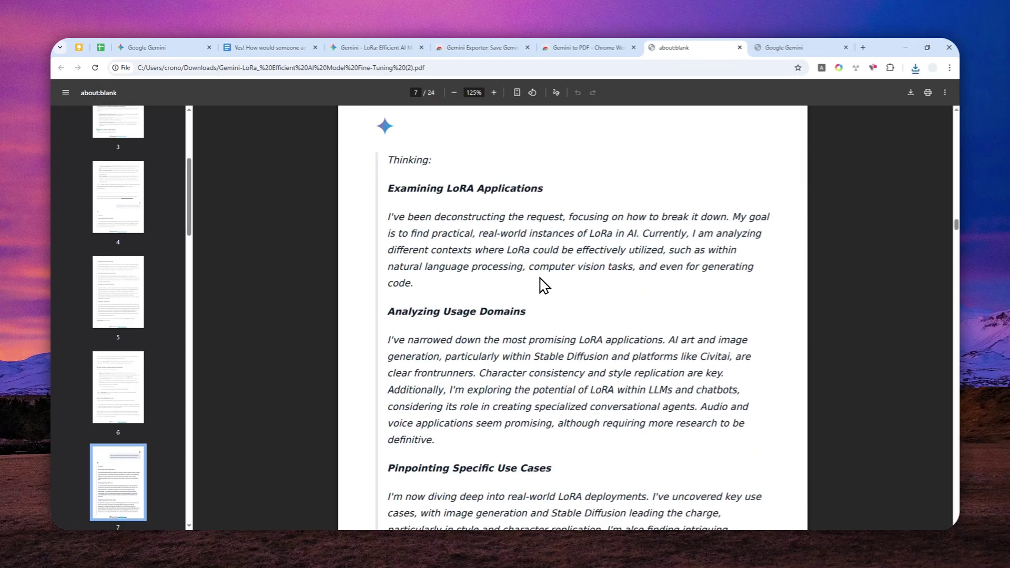
scroll(542, 287, down, 5)
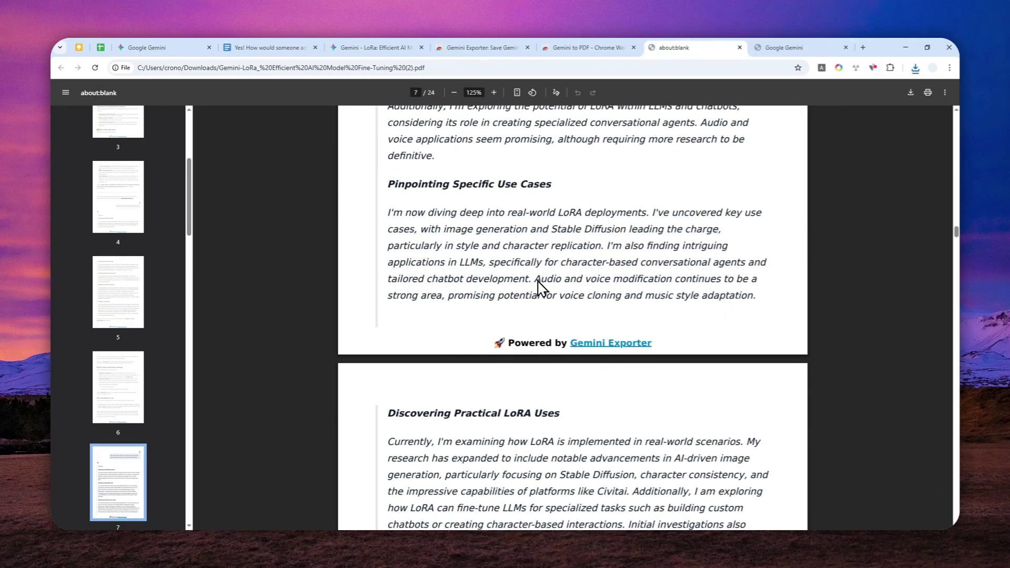
scroll(539, 289, down, 8)
scroll(534, 295, down, 15)
scroll(526, 305, down, 1)
click(789, 47)
scroll(541, 279, down, 5)
Step: Check the saved-file notice in the Gemini chat, then return to the Gemini to PDF store page
click(167, 46)
scroll(562, 209, up, 10)
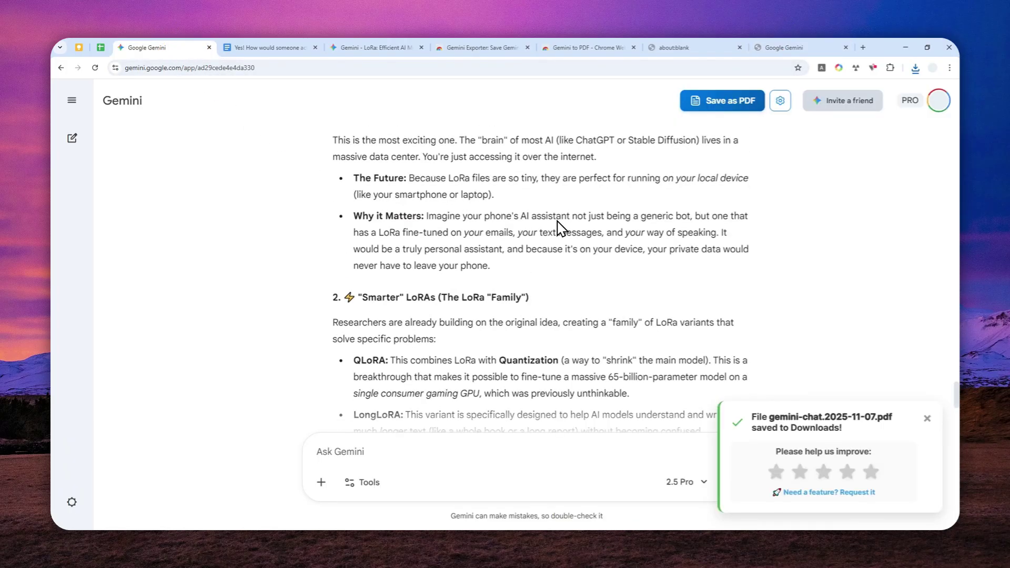
scroll(552, 253, up, 6)
click(486, 46)
click(574, 46)
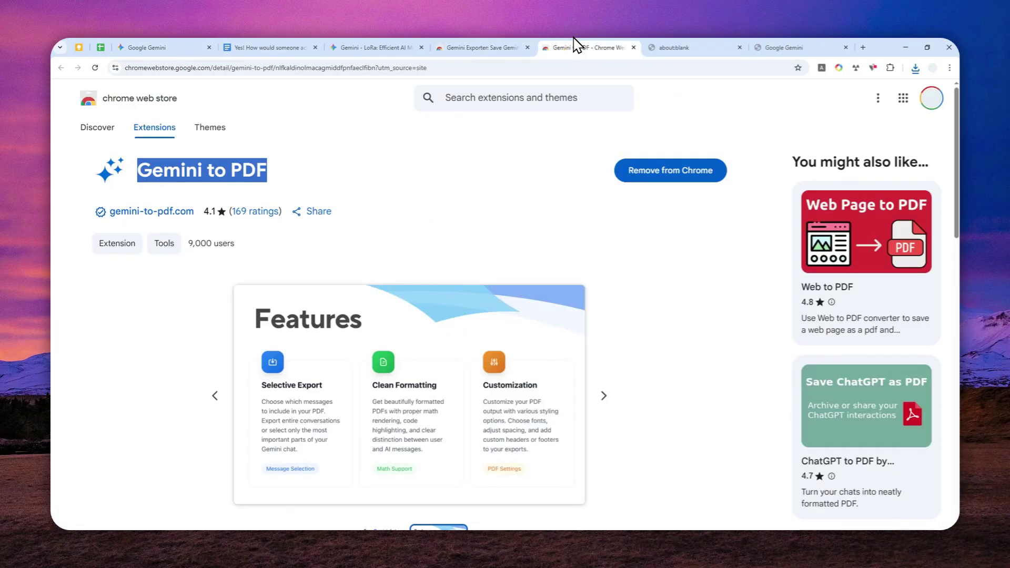